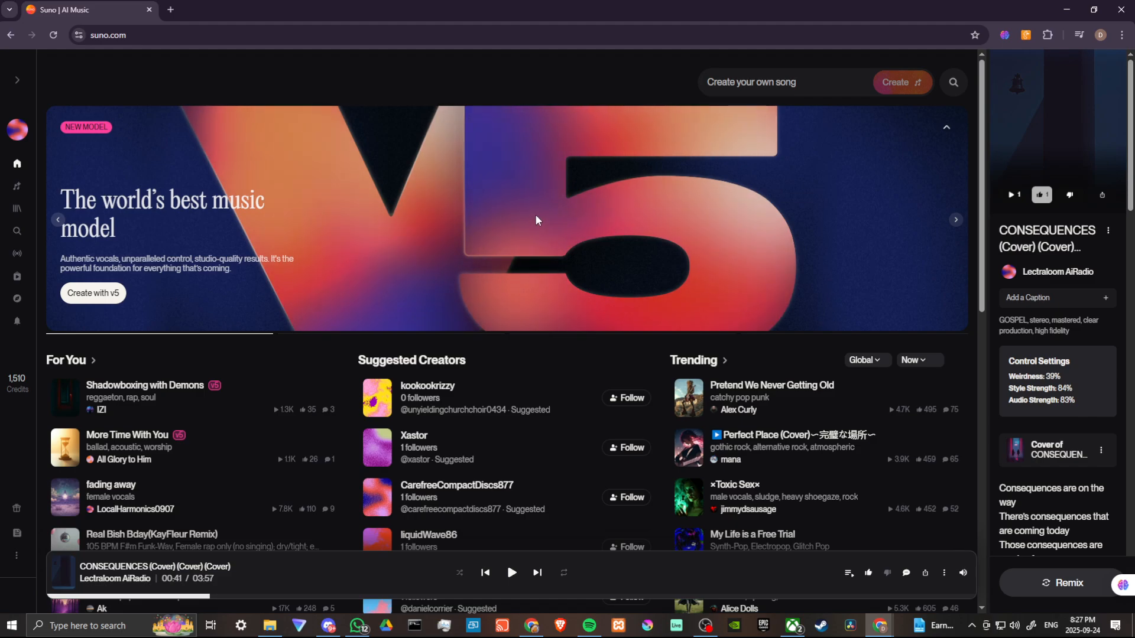
Open the song creation page and use its Custom mode.
{"action": "right_click", "coordinate": [566, 190]}
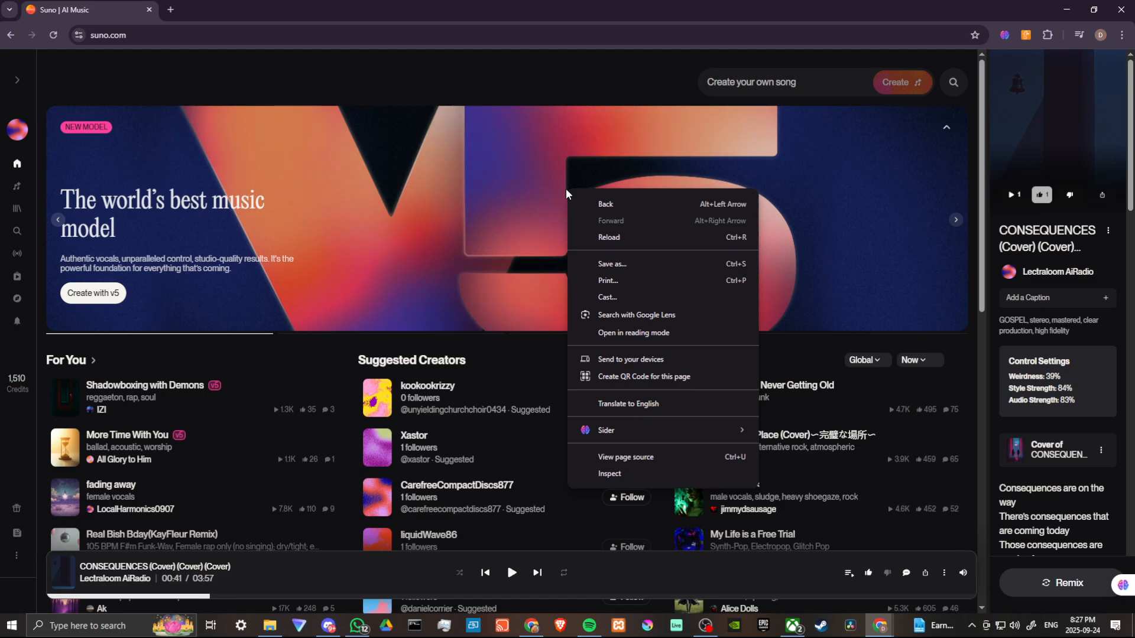
{"action": "left_click", "coordinate": [502, 65]}
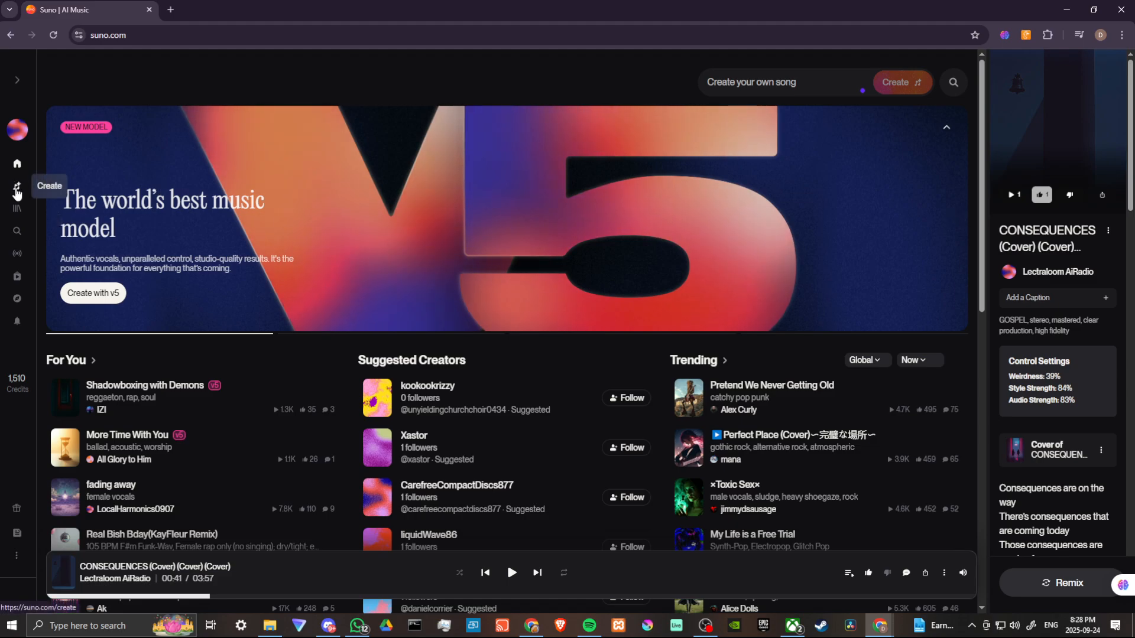
{"action": "left_click", "coordinate": [16, 190]}
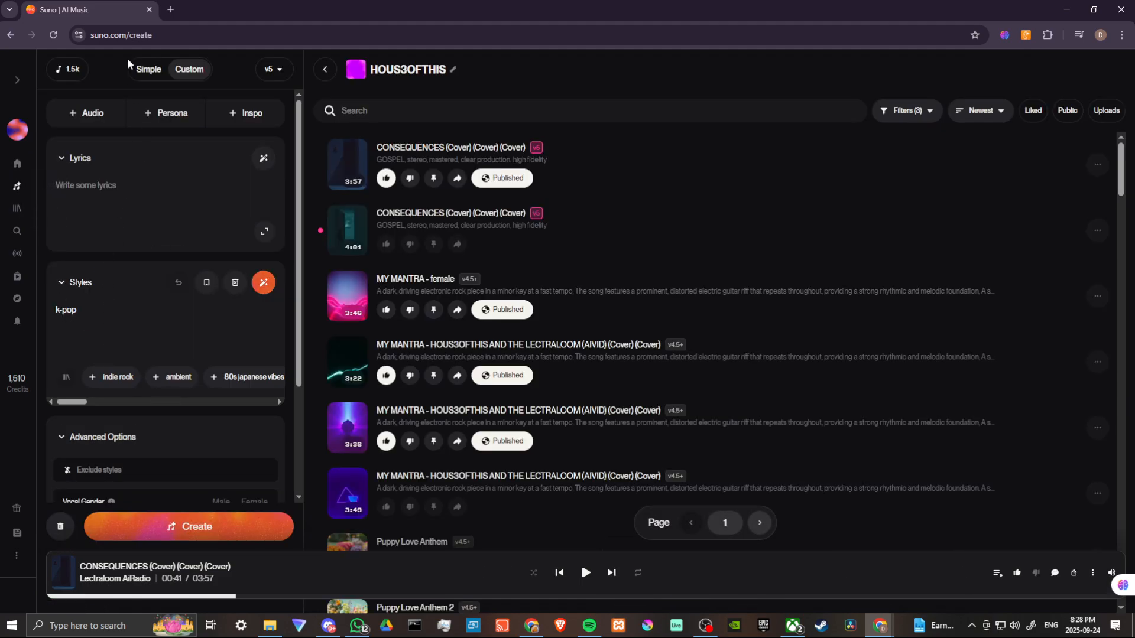
{"action": "left_click", "coordinate": [149, 70]}
{"action": "left_click", "coordinate": [197, 71]}
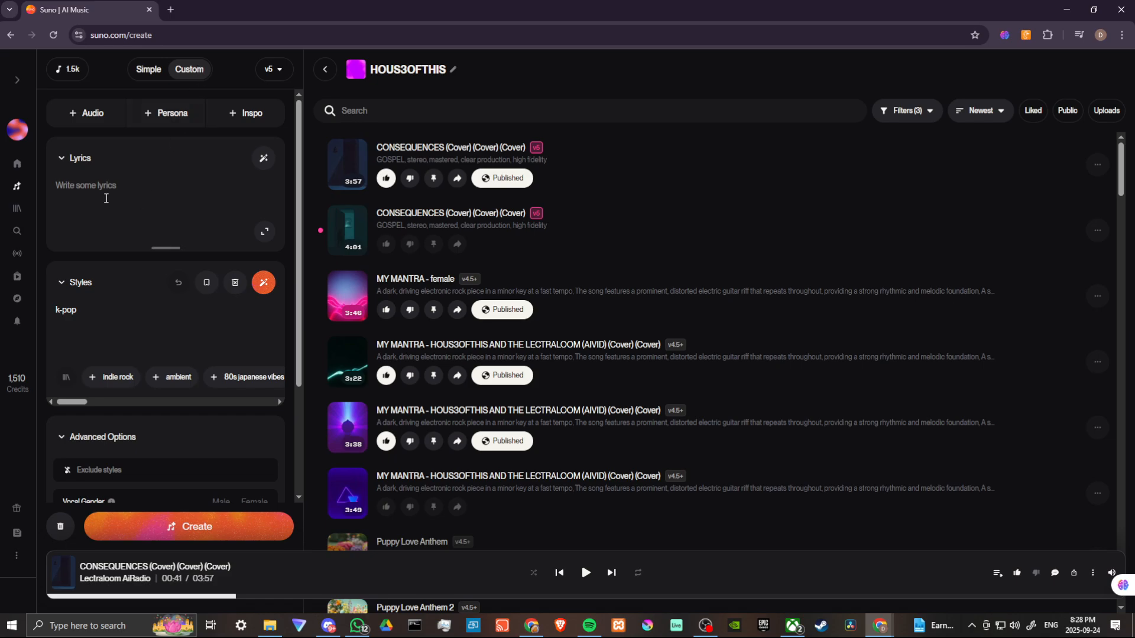
Generate full-song lyrics with the classic lyrics model from the prompt "A SONG ABOUT SOAP FOR AN AD".
{"action": "left_click", "coordinate": [85, 192]}
{"action": "left_click", "coordinate": [264, 165]}
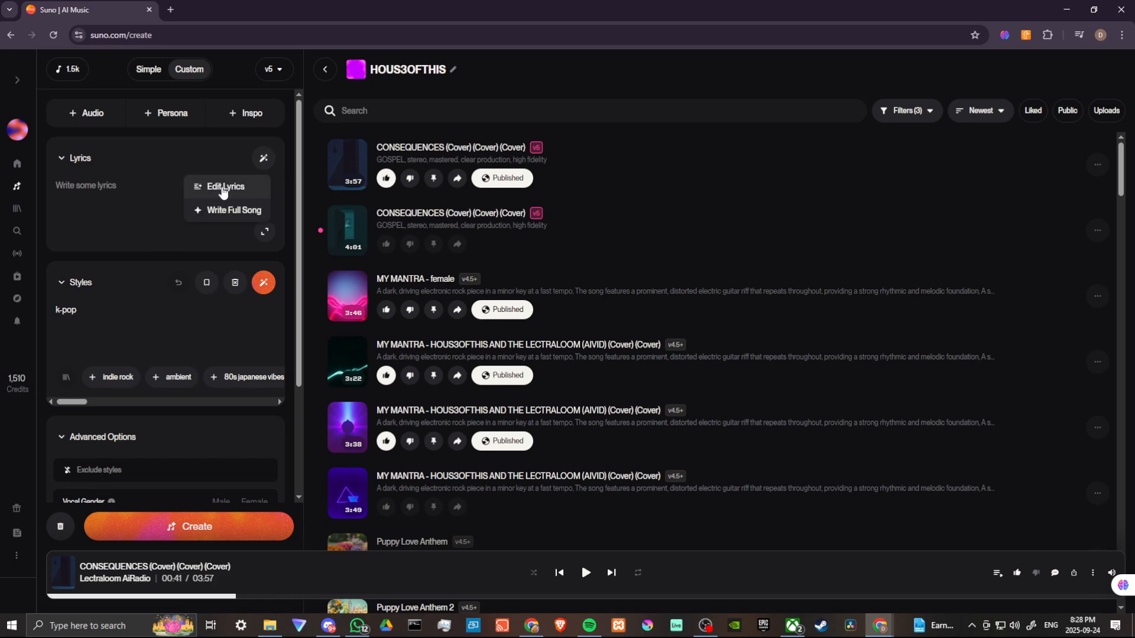
{"action": "left_click", "coordinate": [216, 211]}
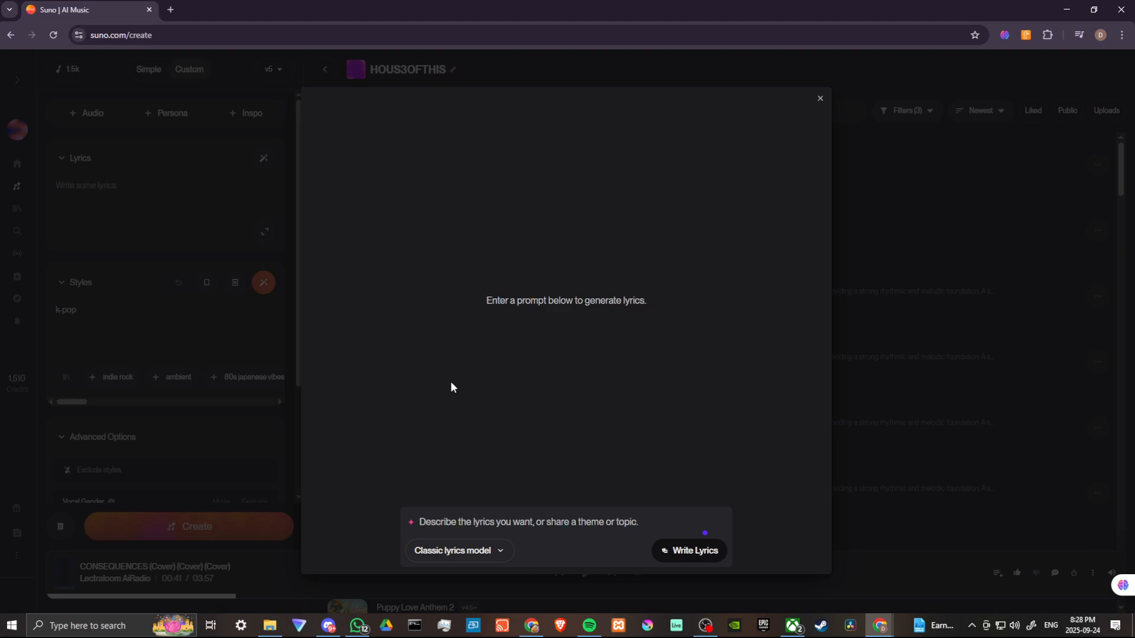
{"action": "left_click", "coordinate": [467, 527]}
{"action": "type", "text": "A SONG"}
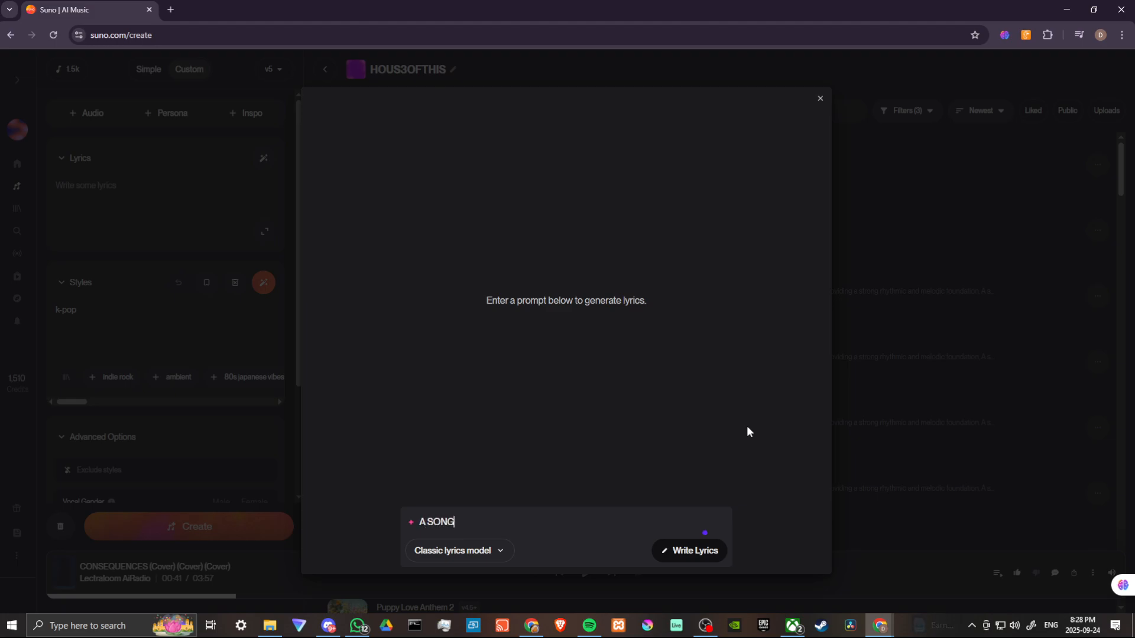
{"action": "type", "text": " ABOUT SOAP FOR AM"}
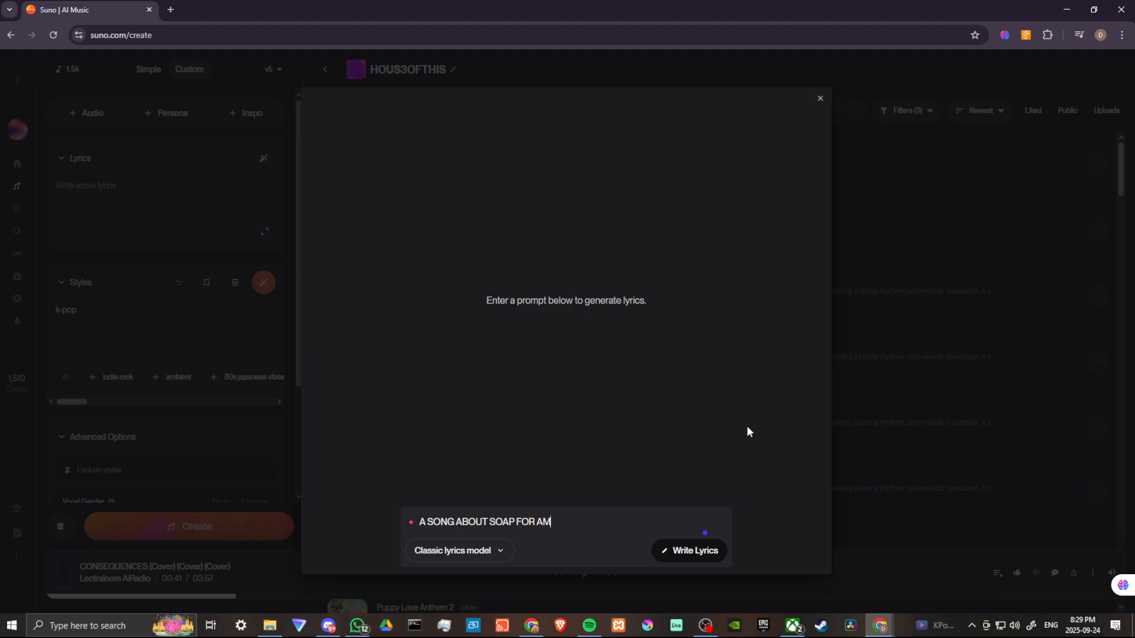
{"action": "key", "text": "BackSpace"}
{"action": "type", "text": "N AD"}
{"action": "left_click", "coordinate": [699, 553]}
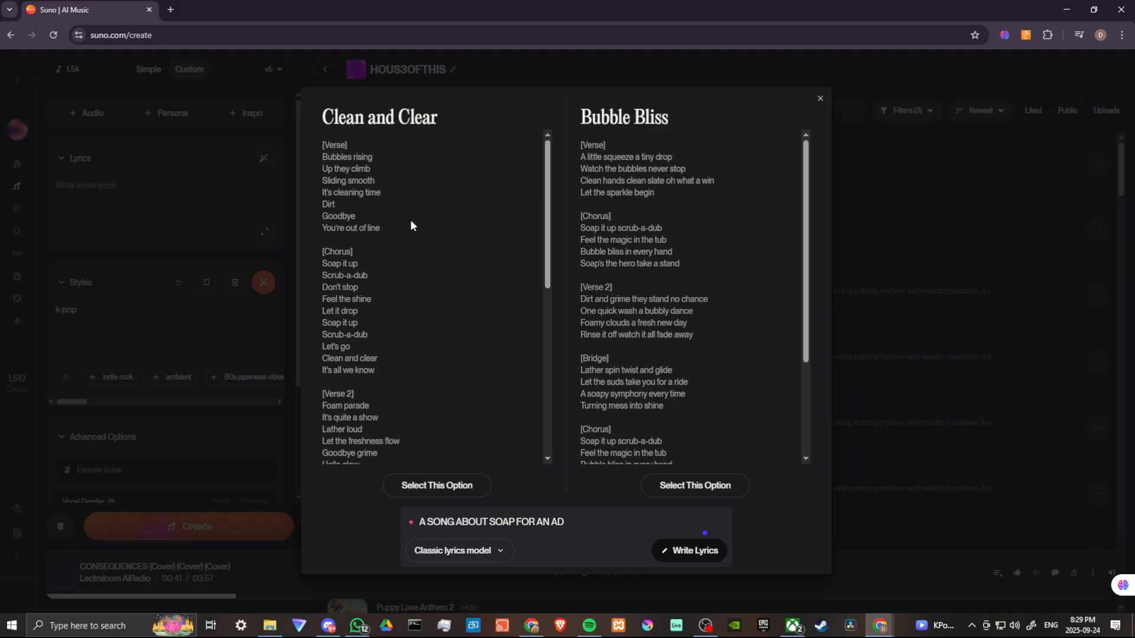
Compare the two generated lyric options, choose "Clean and Clear" for the song and read through its inserted lyrics.
{"action": "scroll", "coordinate": [369, 204], "scroll_direction": "down", "scroll_amount": 7}
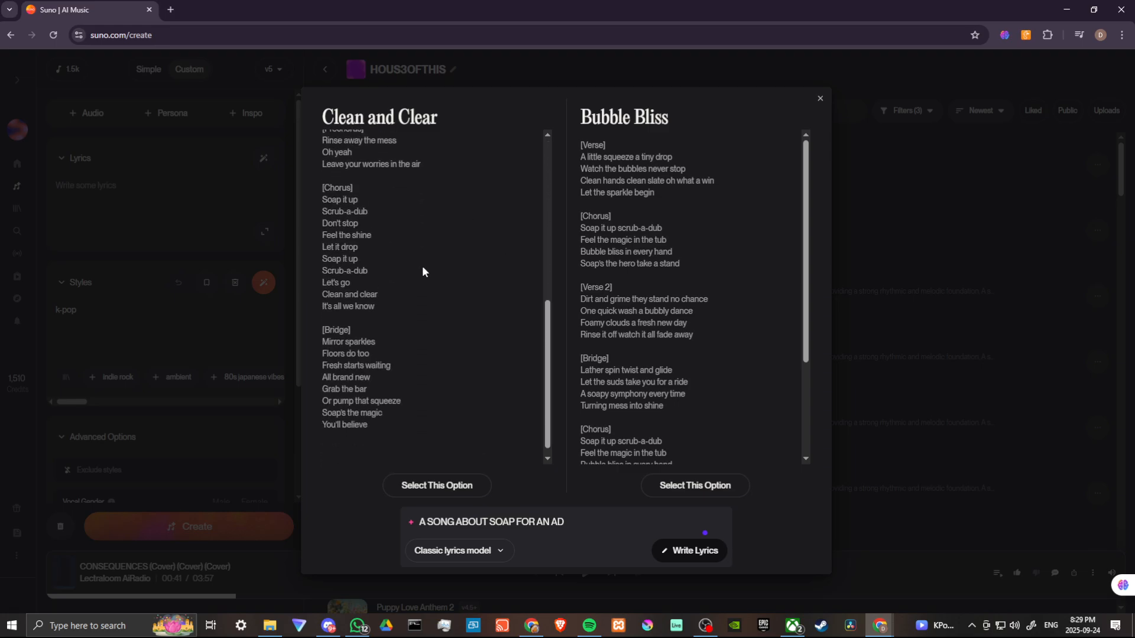
{"action": "scroll", "coordinate": [636, 302], "scroll_direction": "down", "scroll_amount": 5}
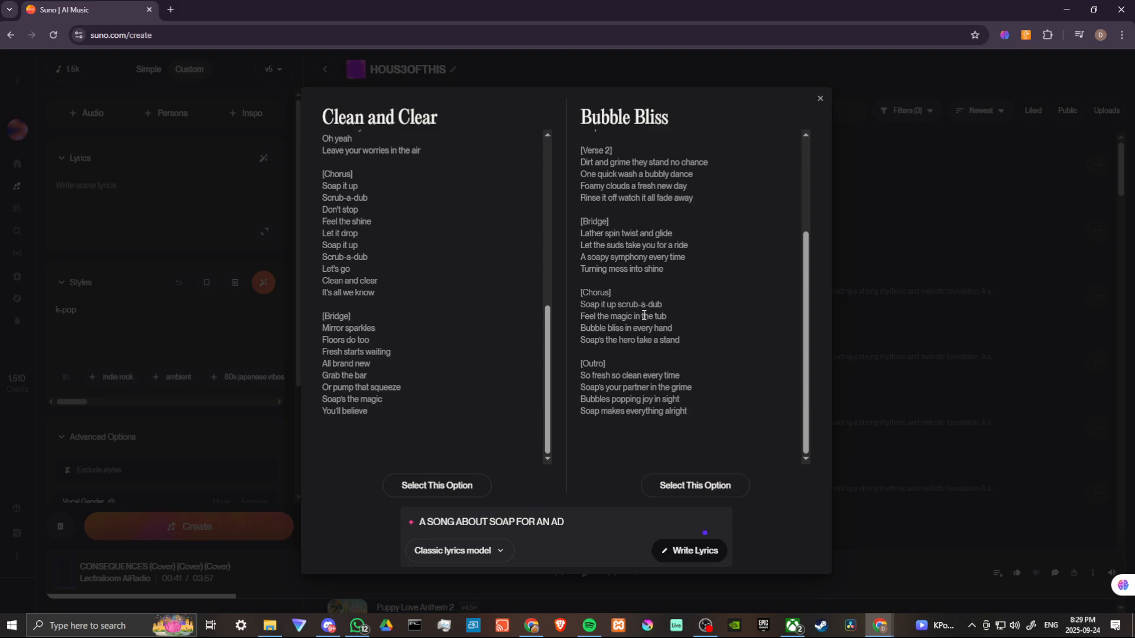
{"action": "scroll", "coordinate": [642, 312], "scroll_direction": "up", "scroll_amount": 5}
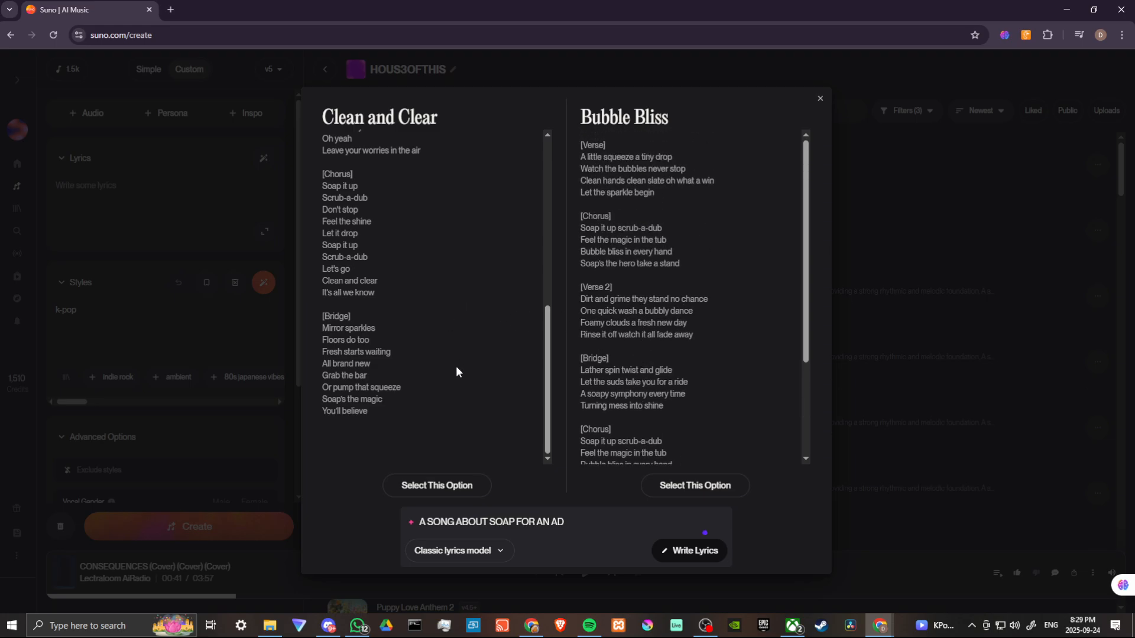
{"action": "left_click", "coordinate": [429, 485]}
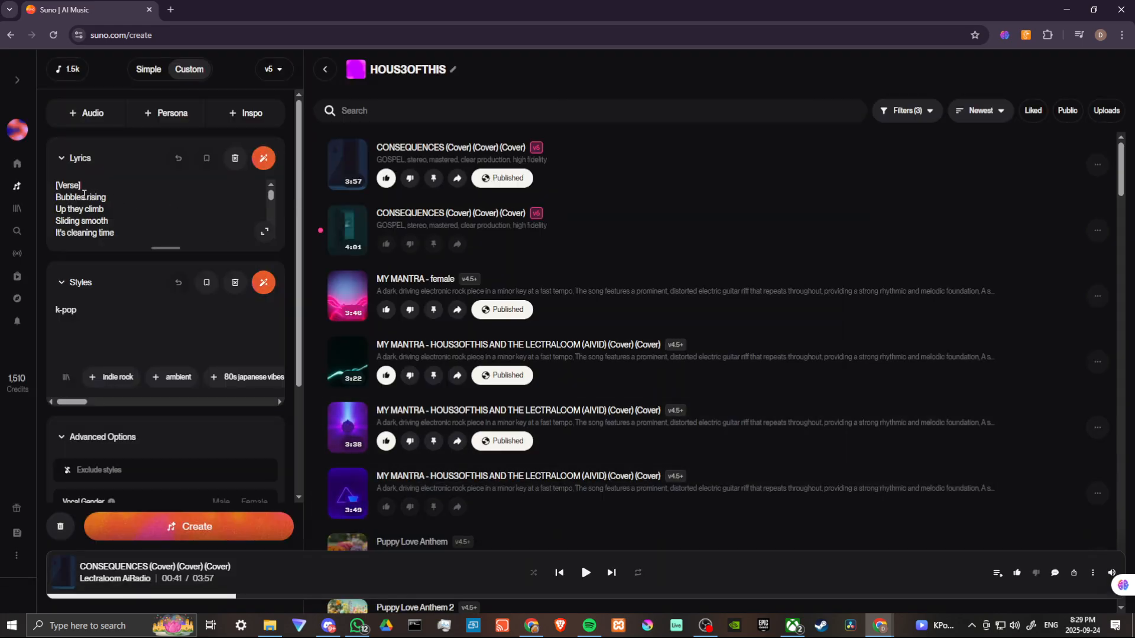
{"action": "scroll", "coordinate": [89, 201], "scroll_direction": "down", "scroll_amount": 10}
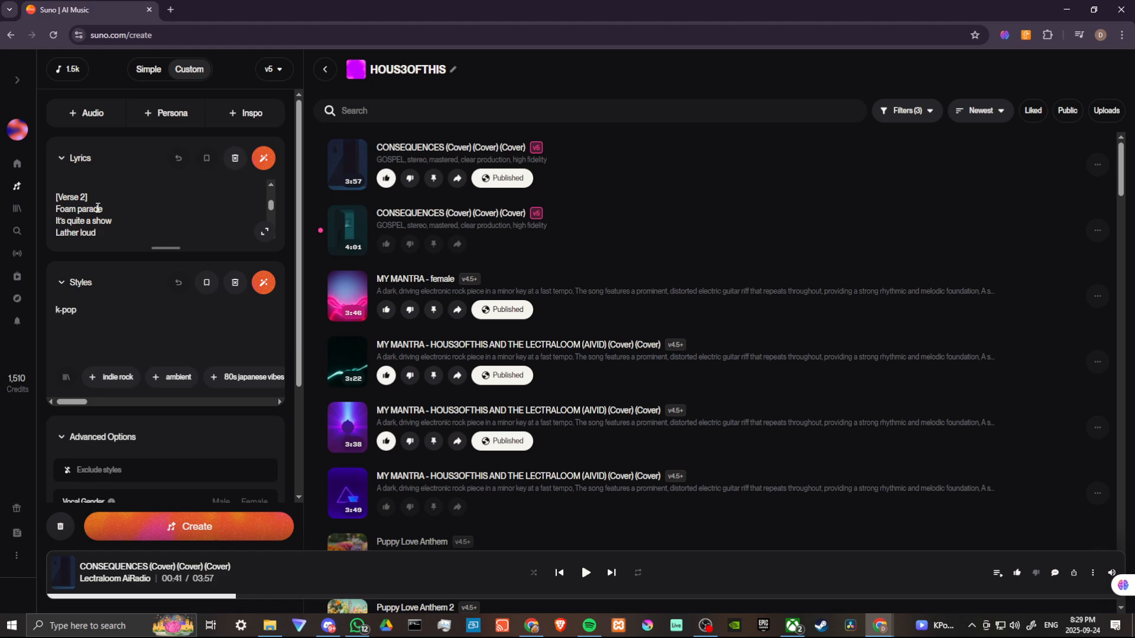
{"action": "scroll", "coordinate": [97, 208], "scroll_direction": "up", "scroll_amount": 10}
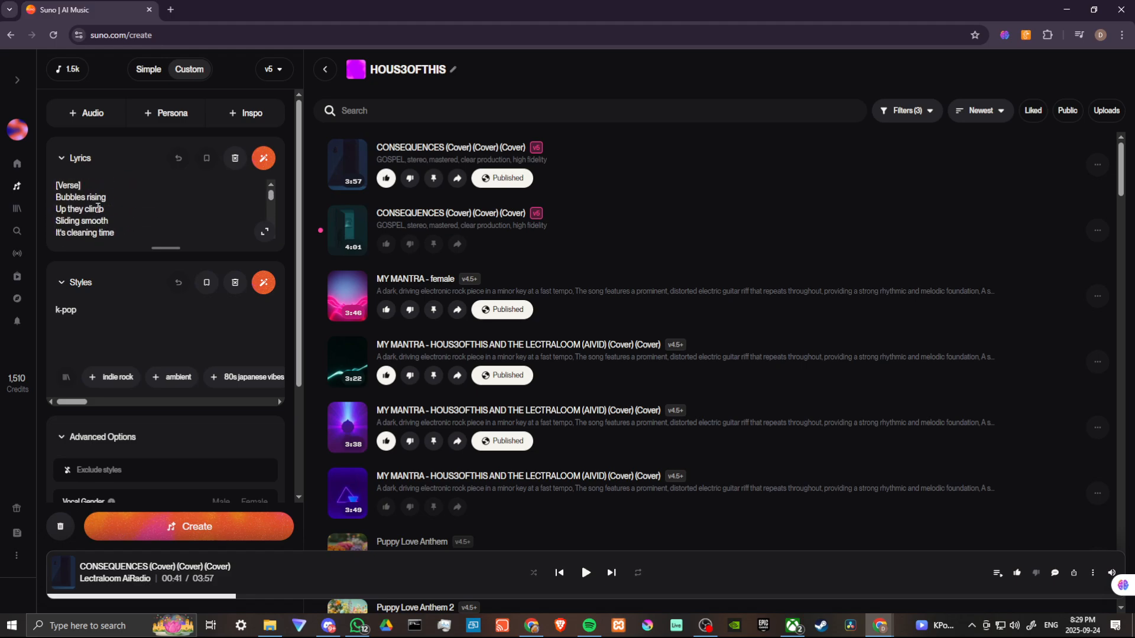
Rewrite the soap lyrics with the enhancement instruction "MAKE IT MORE EDGY".
{"action": "left_click", "coordinate": [263, 158]}
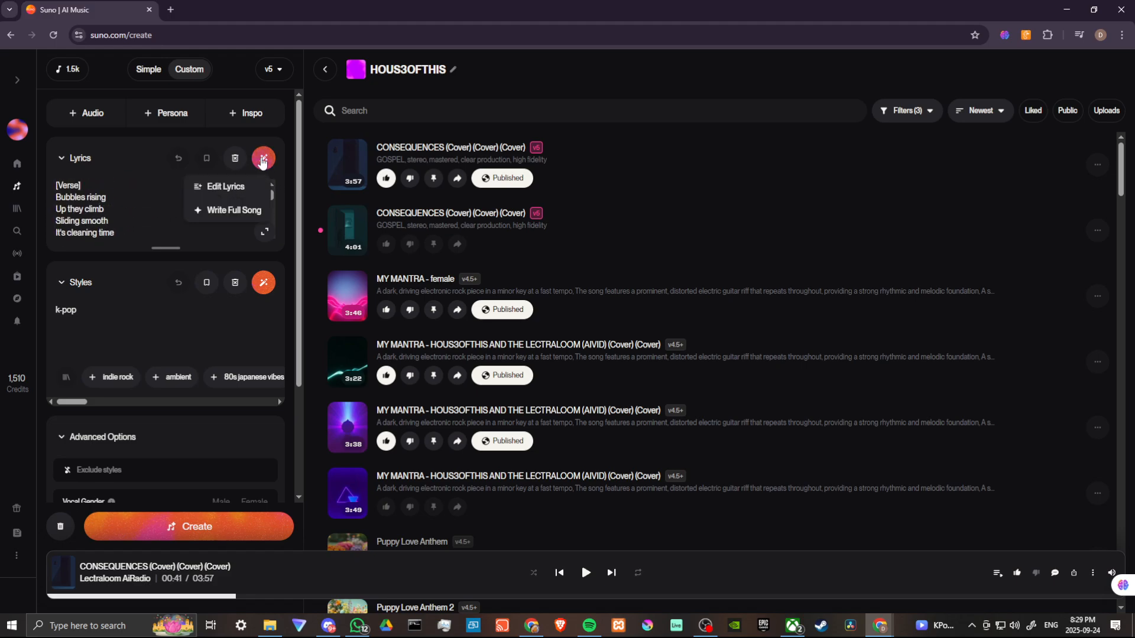
{"action": "left_click", "coordinate": [230, 188]}
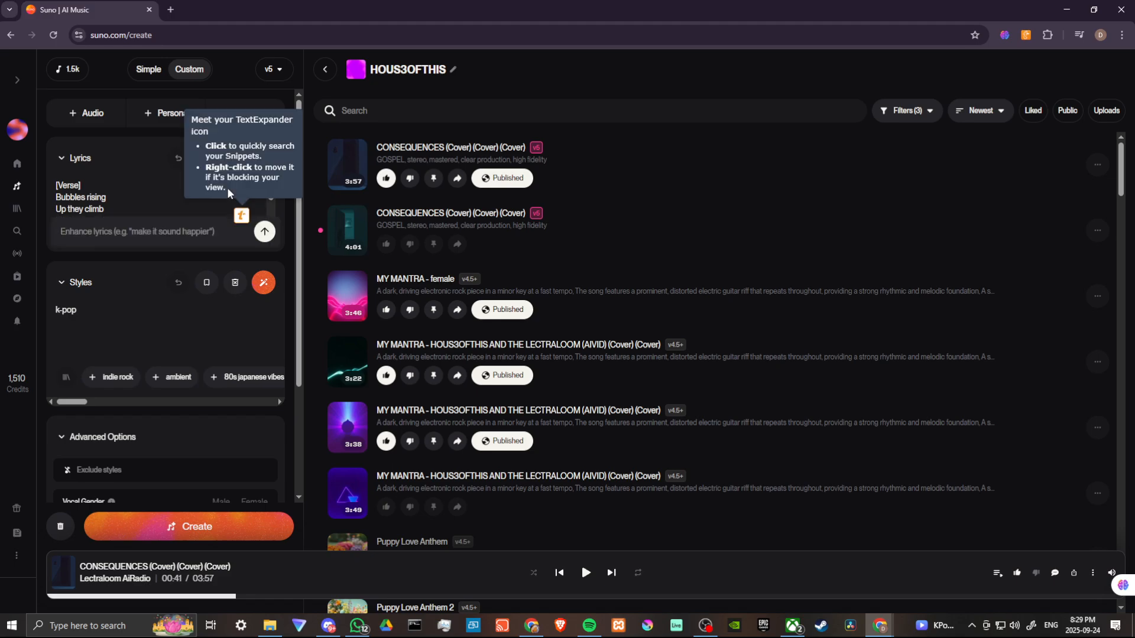
{"action": "left_click", "coordinate": [122, 234]}
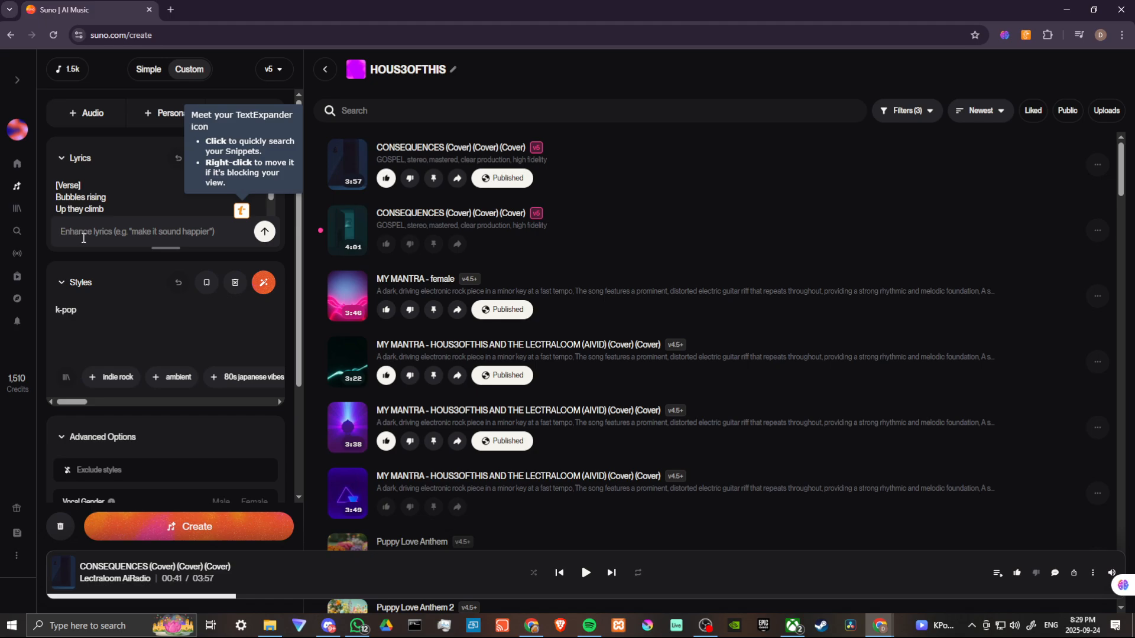
{"action": "left_click", "coordinate": [153, 156]}
{"action": "left_click", "coordinate": [126, 236]}
{"action": "left_click", "coordinate": [126, 185]}
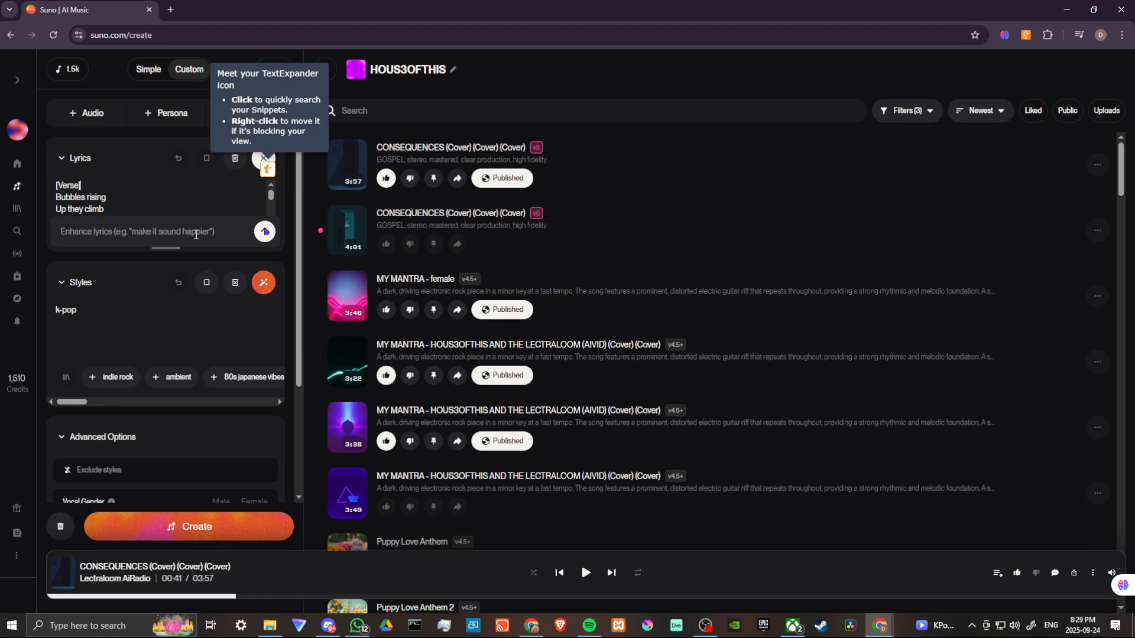
{"action": "left_click", "coordinate": [107, 229]}
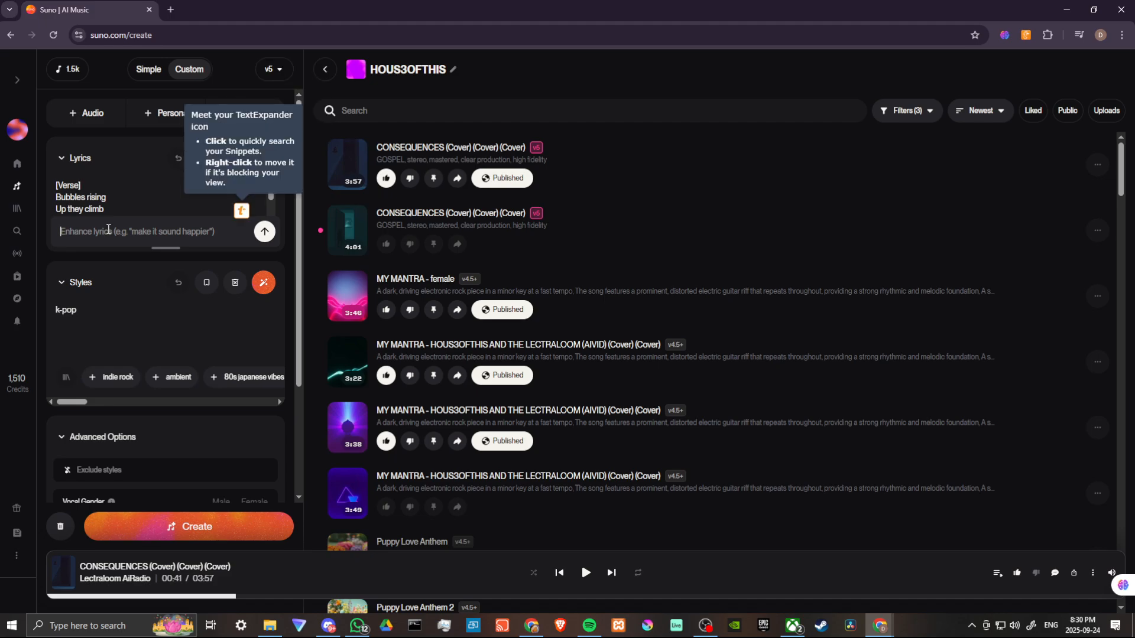
{"action": "type", "text": "MAKE"}
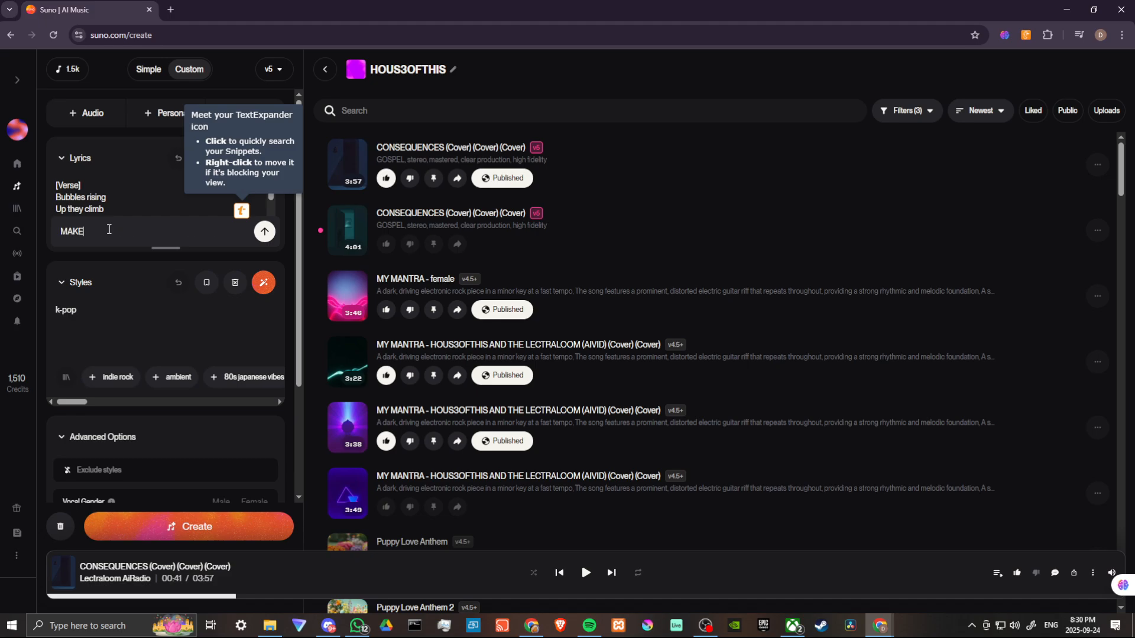
{"action": "type", "text": " IT MORE EDGY"}
{"action": "left_click", "coordinate": [264, 231]}
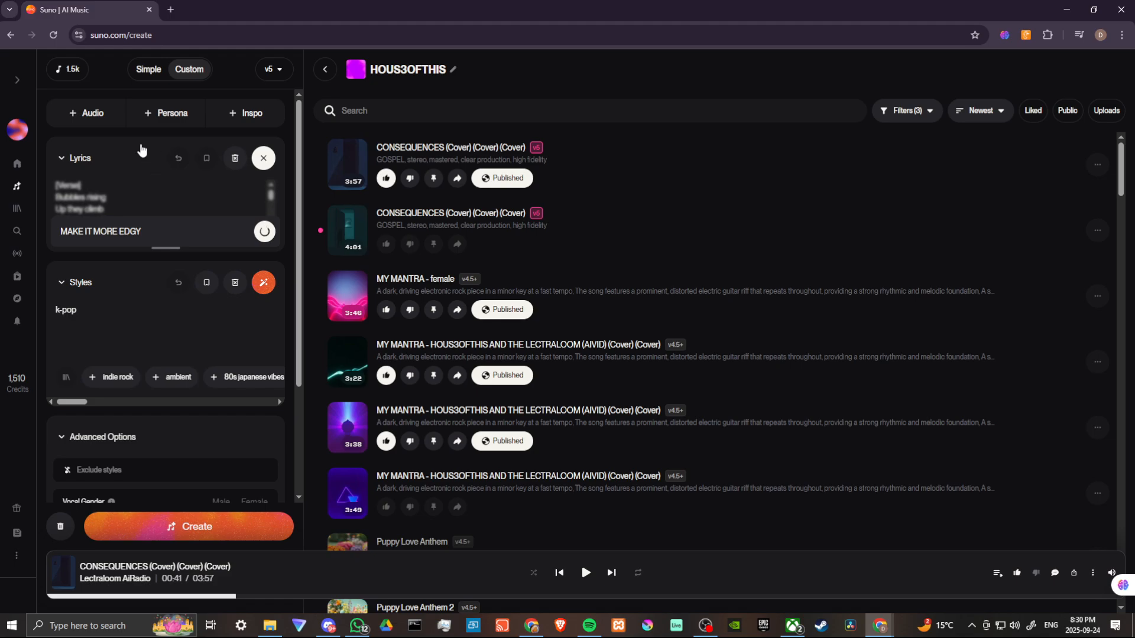
Enlarge the lyrics box and review the rewritten verse.
{"action": "left_click", "coordinate": [190, 199]}
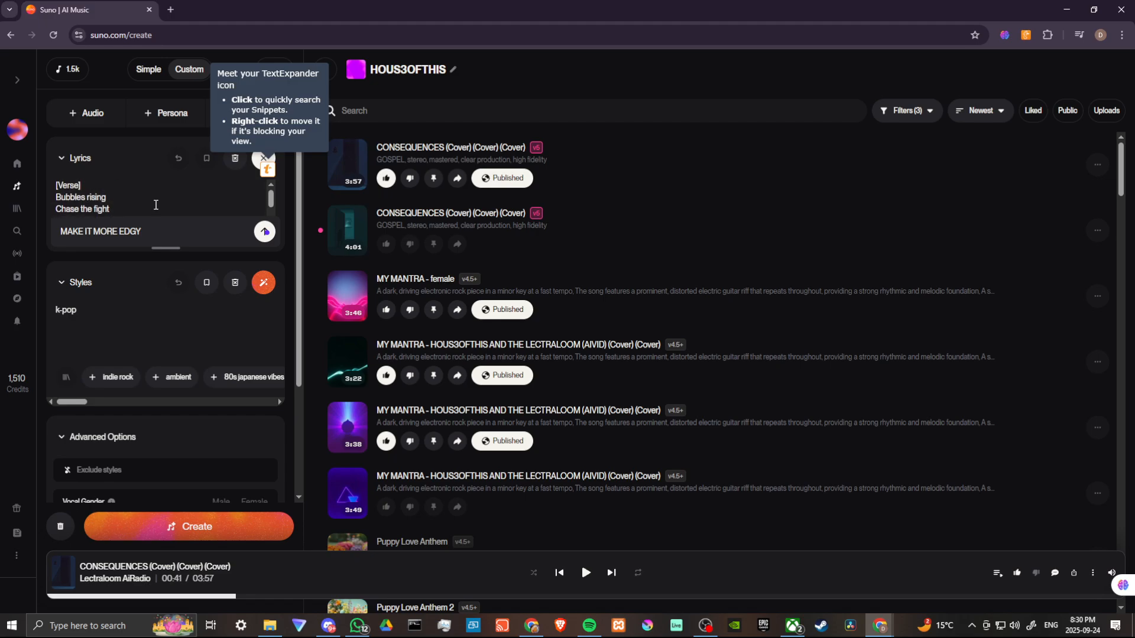
{"action": "left_click_drag", "start_coordinate": [166, 247], "coordinate": [167, 354]}
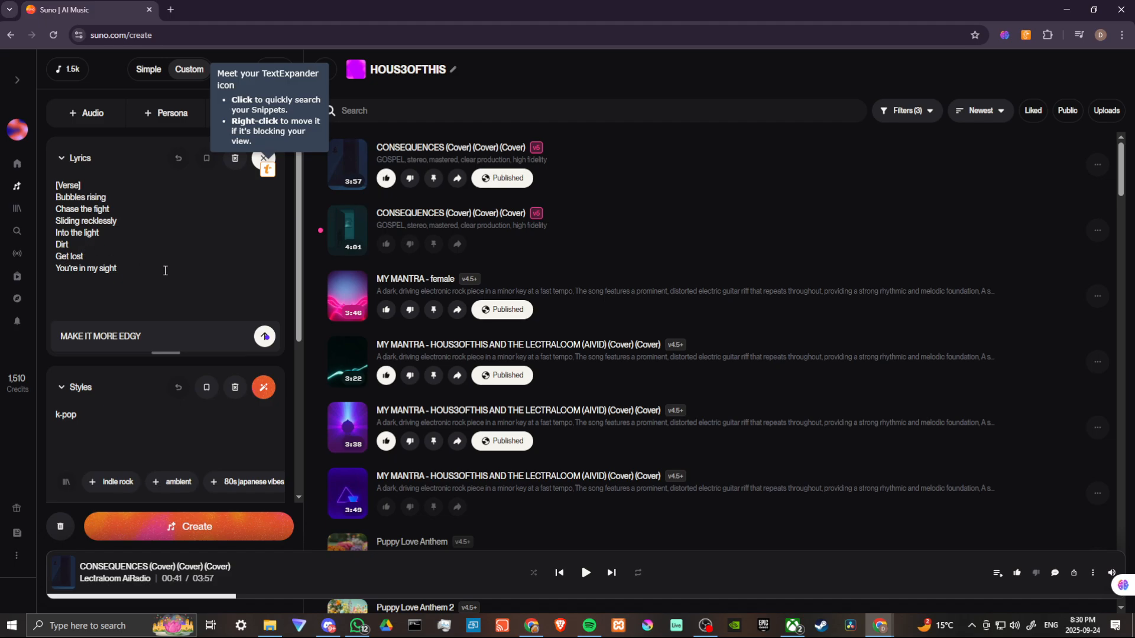
{"action": "scroll", "coordinate": [165, 270], "scroll_direction": "down", "scroll_amount": 2}
{"action": "scroll", "coordinate": [161, 224], "scroll_direction": "up", "scroll_amount": 2}
{"action": "key", "text": "Up"}
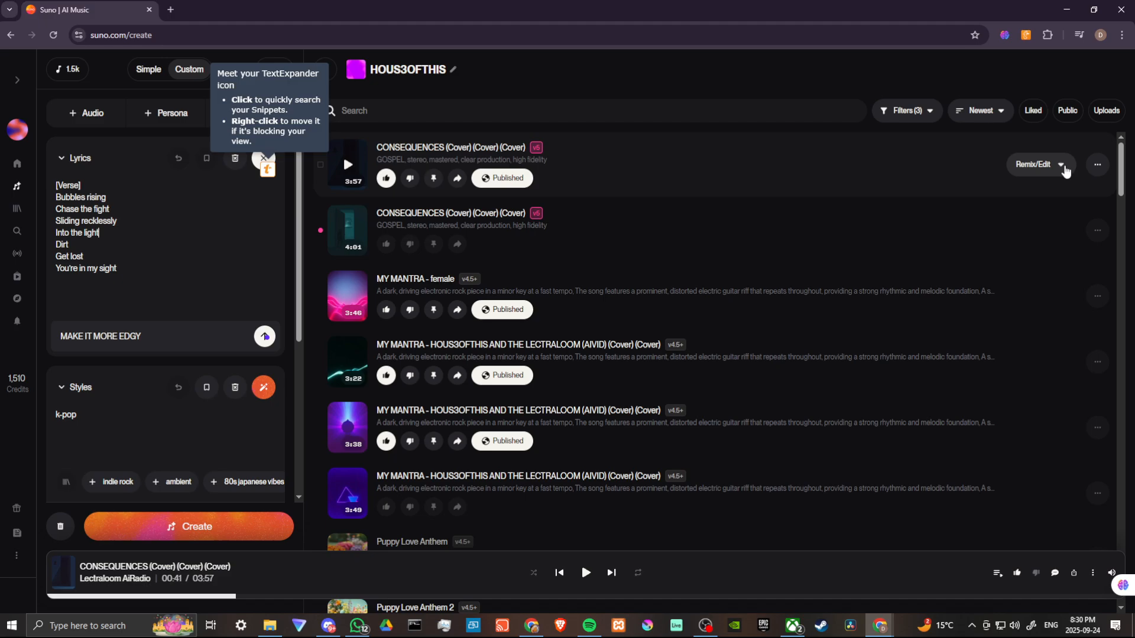
Start a Cover of the newest published song, "CONSEQUENCES (Cover) (Cover) (Cover)".
{"action": "left_click", "coordinate": [1097, 166]}
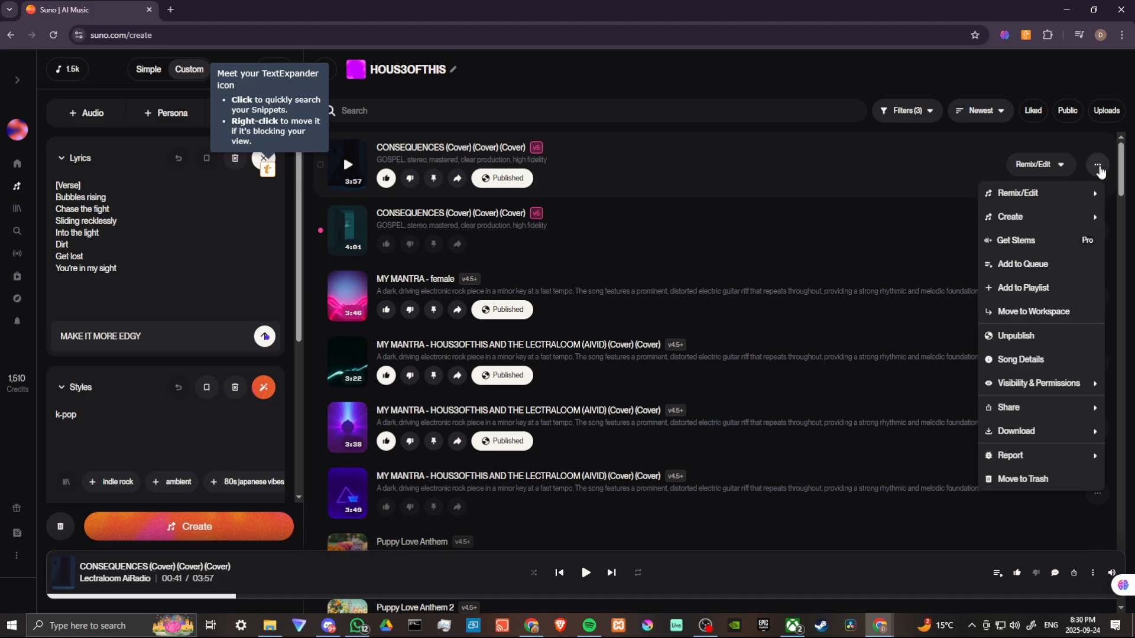
{"action": "mouse_move", "coordinate": [1013, 203]}
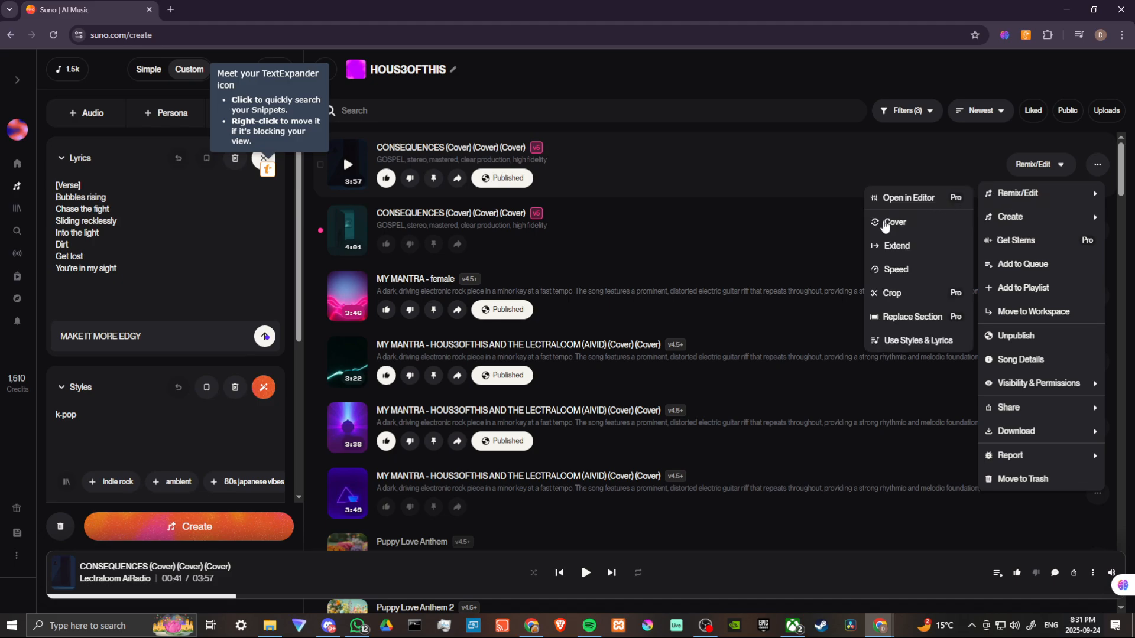
{"action": "left_click", "coordinate": [895, 222]}
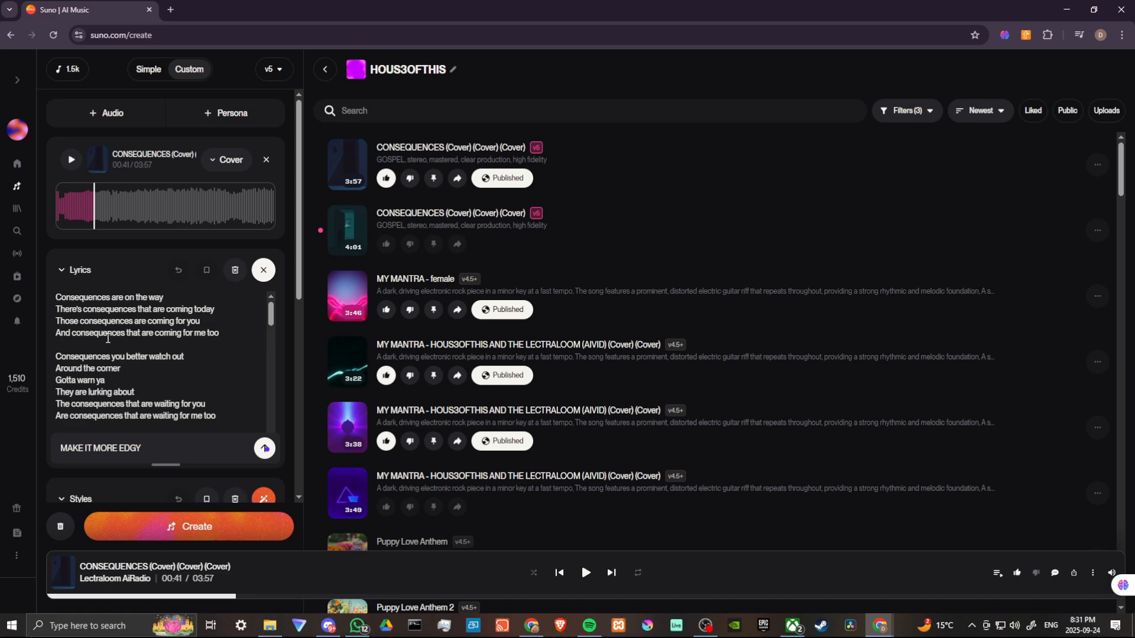
Read through the cover's loaded lyrics to the end, close the lyric enhancement prompt, and inspect its styles and advanced options.
{"action": "scroll", "coordinate": [107, 337], "scroll_direction": "down", "scroll_amount": 5}
{"action": "scroll", "coordinate": [108, 339], "scroll_direction": "down", "scroll_amount": 6}
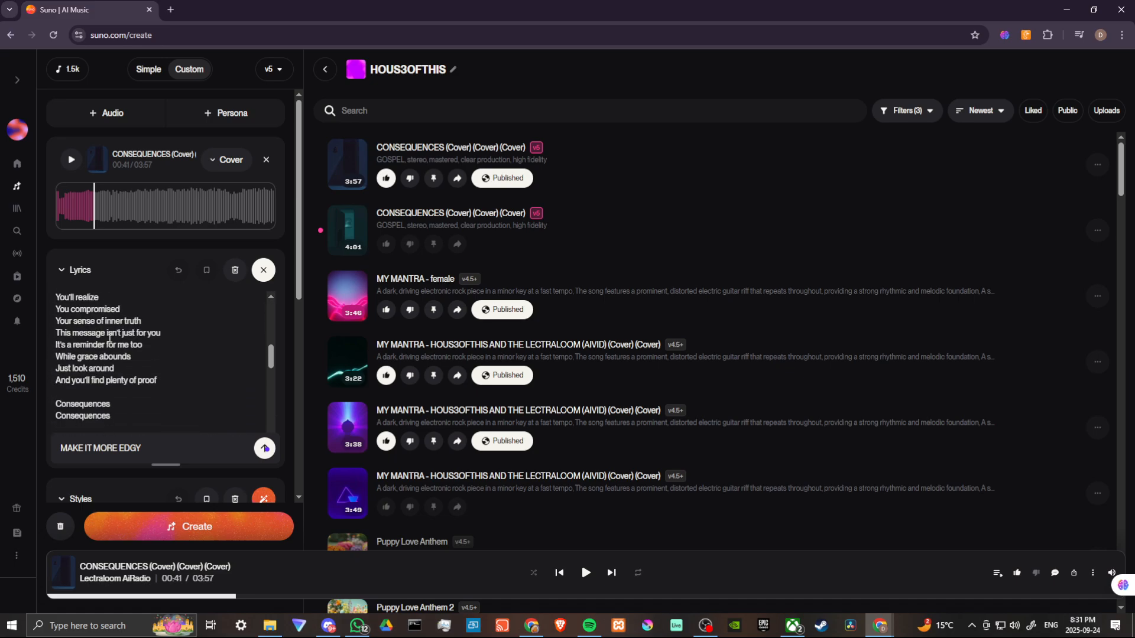
{"action": "scroll", "coordinate": [130, 370], "scroll_direction": "down", "scroll_amount": 3}
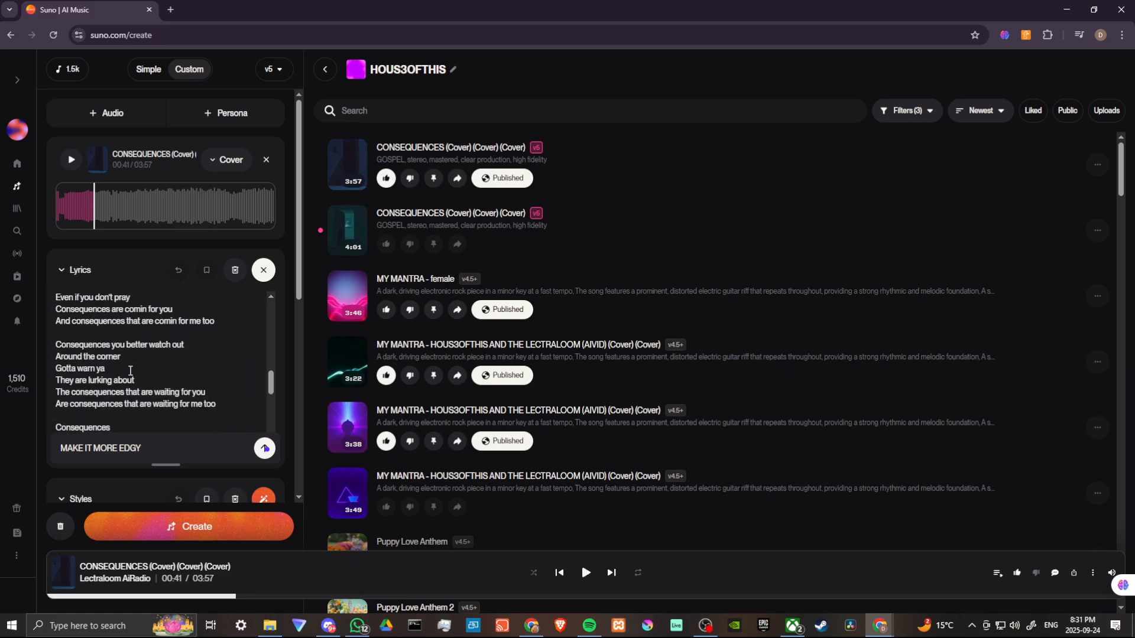
{"action": "scroll", "coordinate": [130, 371], "scroll_direction": "down", "scroll_amount": 2}
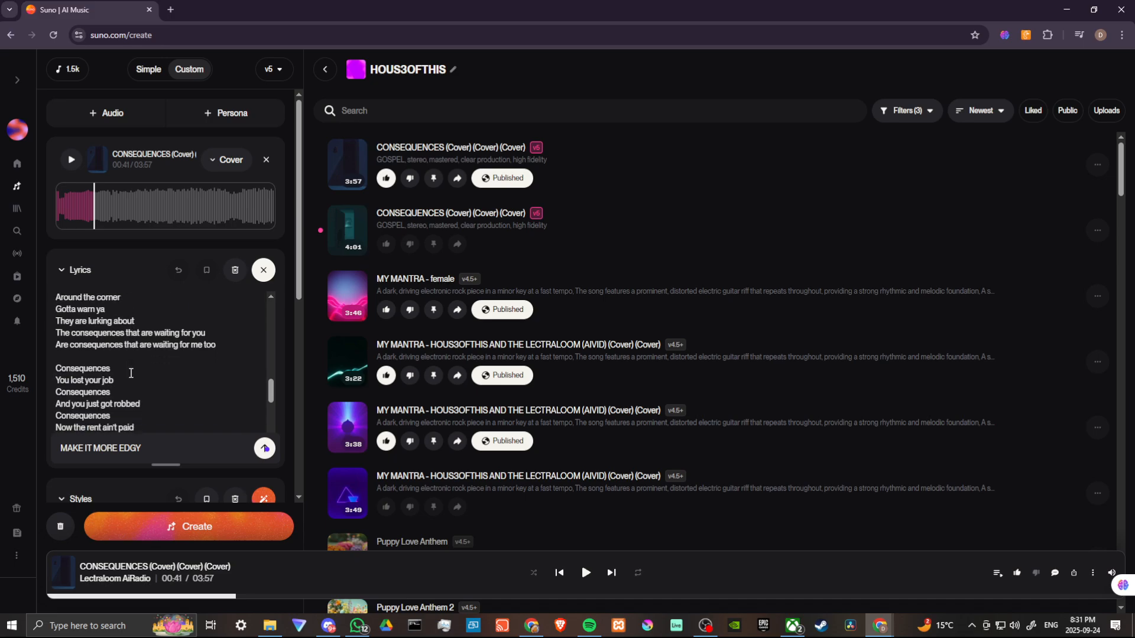
{"action": "scroll", "coordinate": [140, 379], "scroll_direction": "up", "scroll_amount": 2}
{"action": "scroll", "coordinate": [135, 331], "scroll_direction": "down", "scroll_amount": 2}
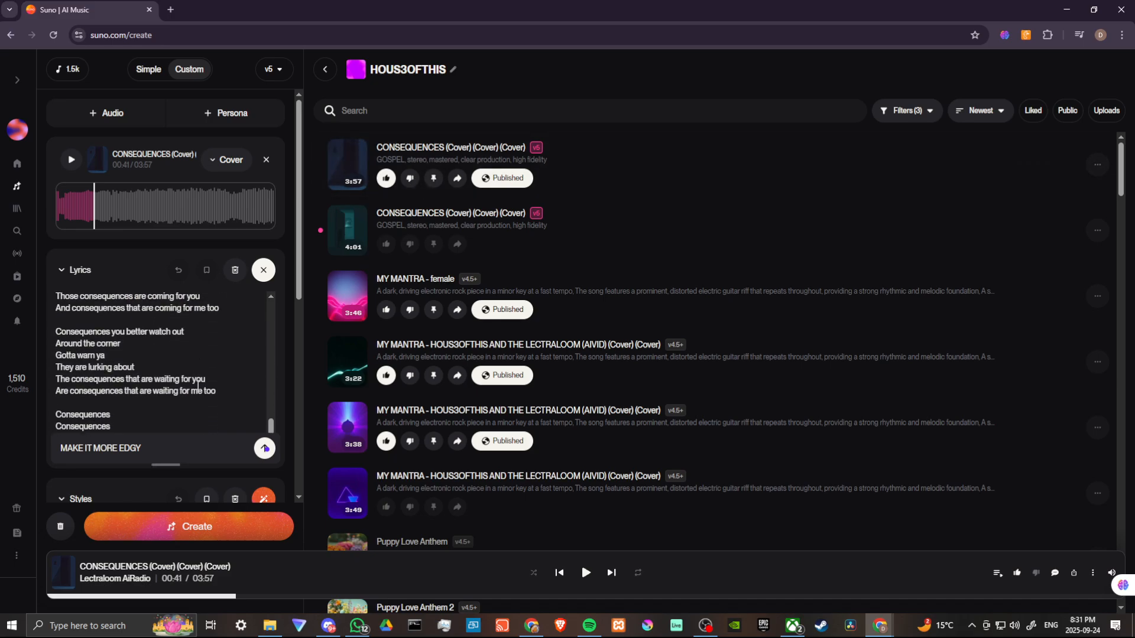
{"action": "scroll", "coordinate": [207, 469], "scroll_direction": "down", "scroll_amount": 2}
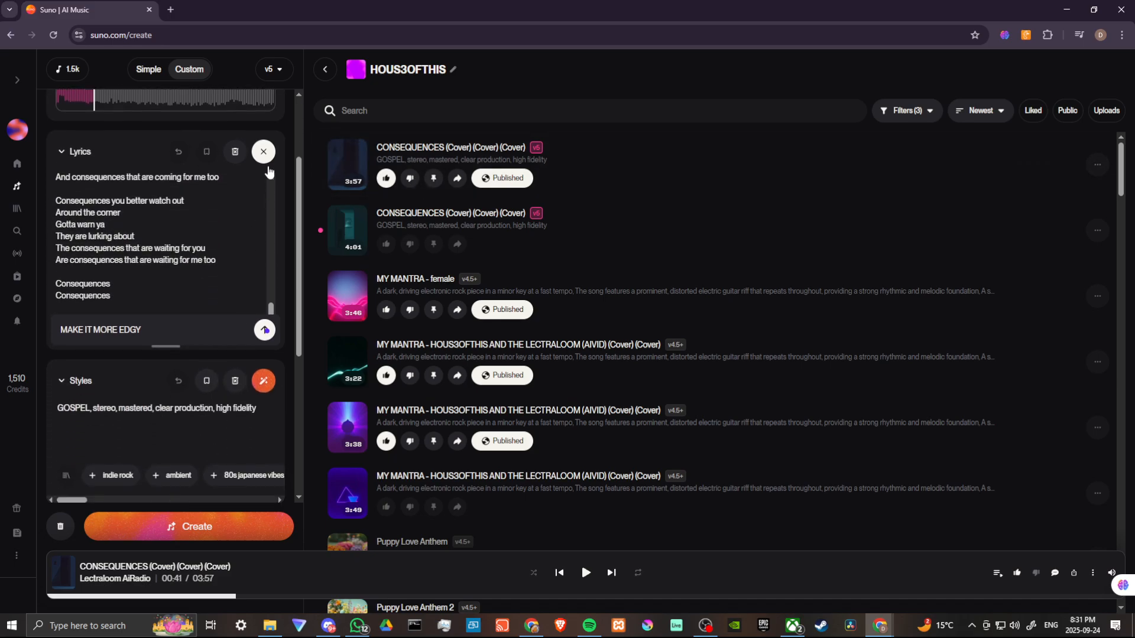
{"action": "left_click", "coordinate": [264, 152]}
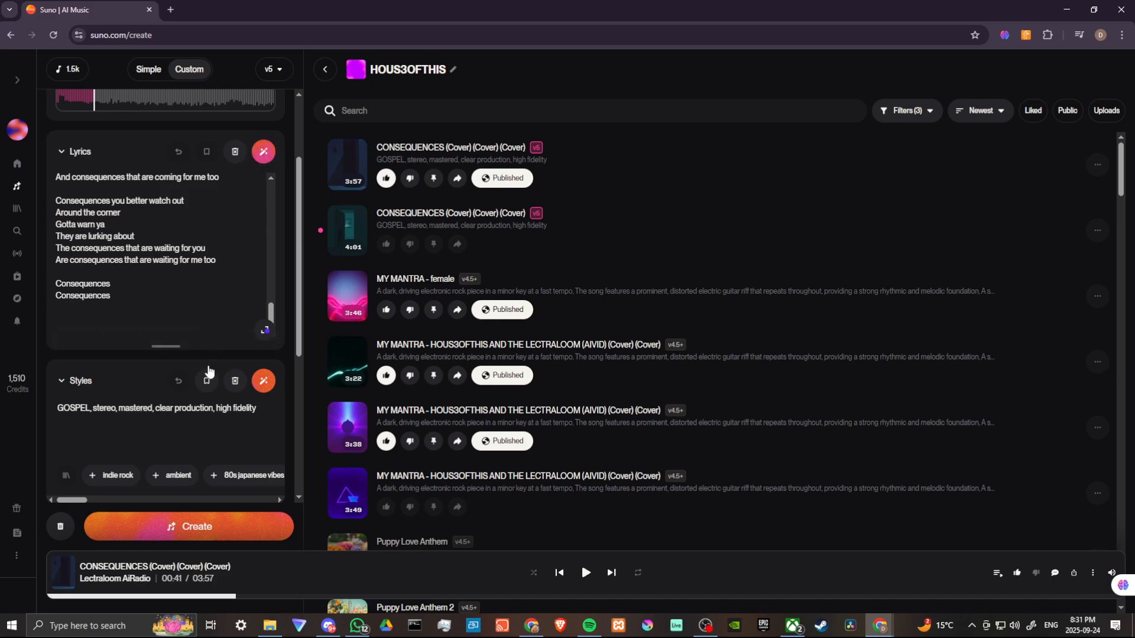
{"action": "scroll", "coordinate": [101, 381], "scroll_direction": "down", "scroll_amount": 3}
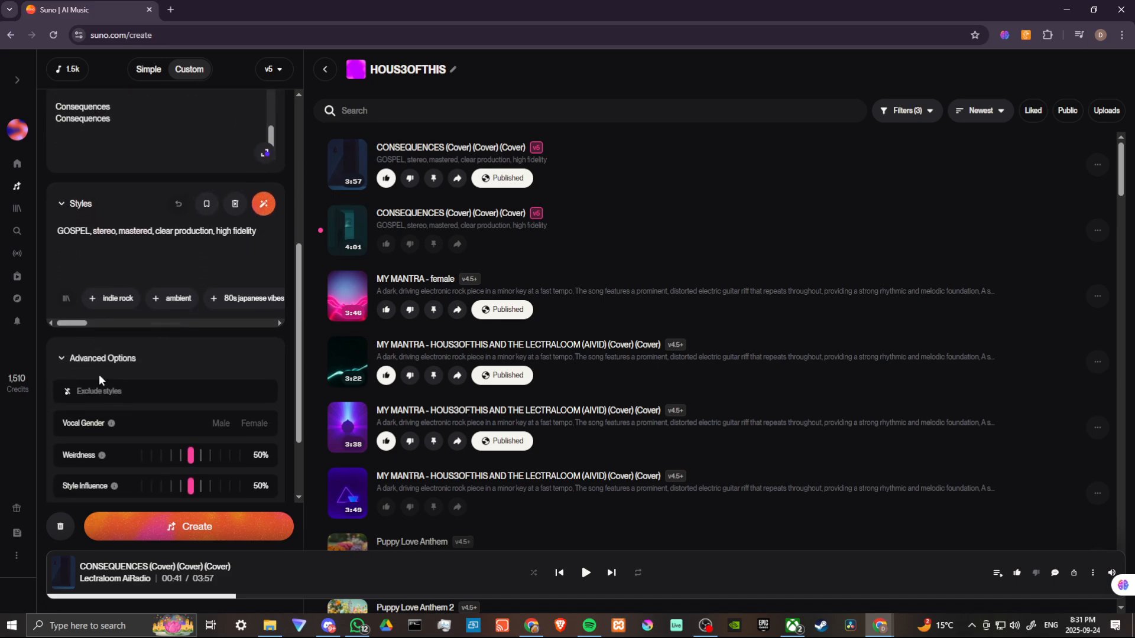
Set the cover's Audio Influence to 100% and review its lyrics, styles and advanced options.
{"action": "scroll", "coordinate": [99, 380], "scroll_direction": "down", "scroll_amount": 2}
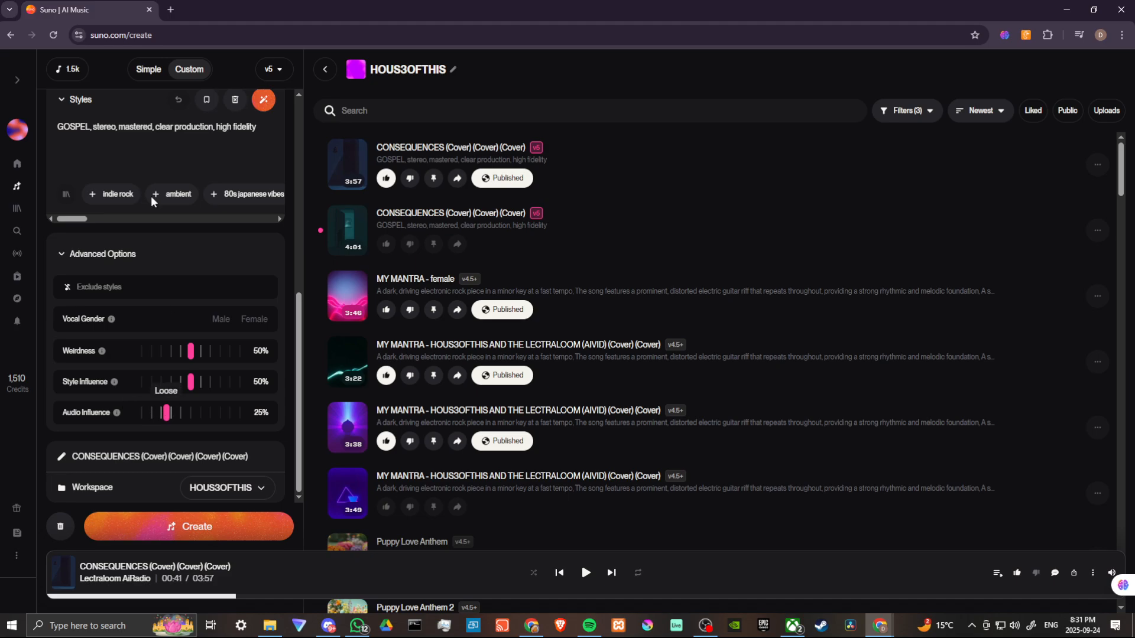
{"action": "scroll", "coordinate": [152, 252], "scroll_direction": "up", "scroll_amount": 7}
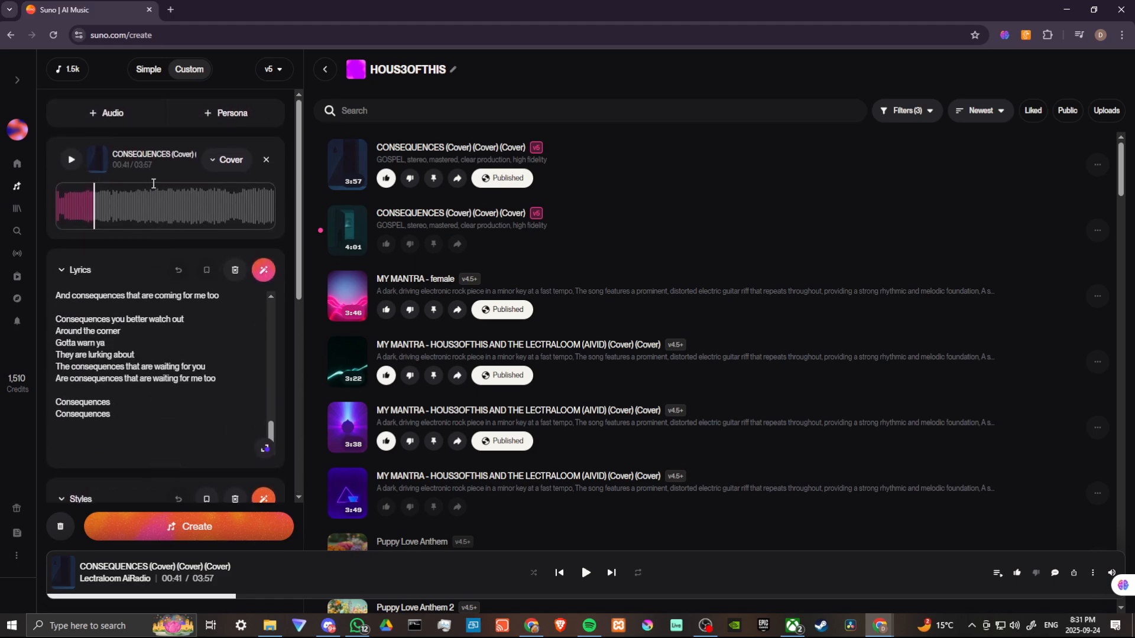
{"action": "scroll", "coordinate": [133, 346], "scroll_direction": "down", "scroll_amount": 2}
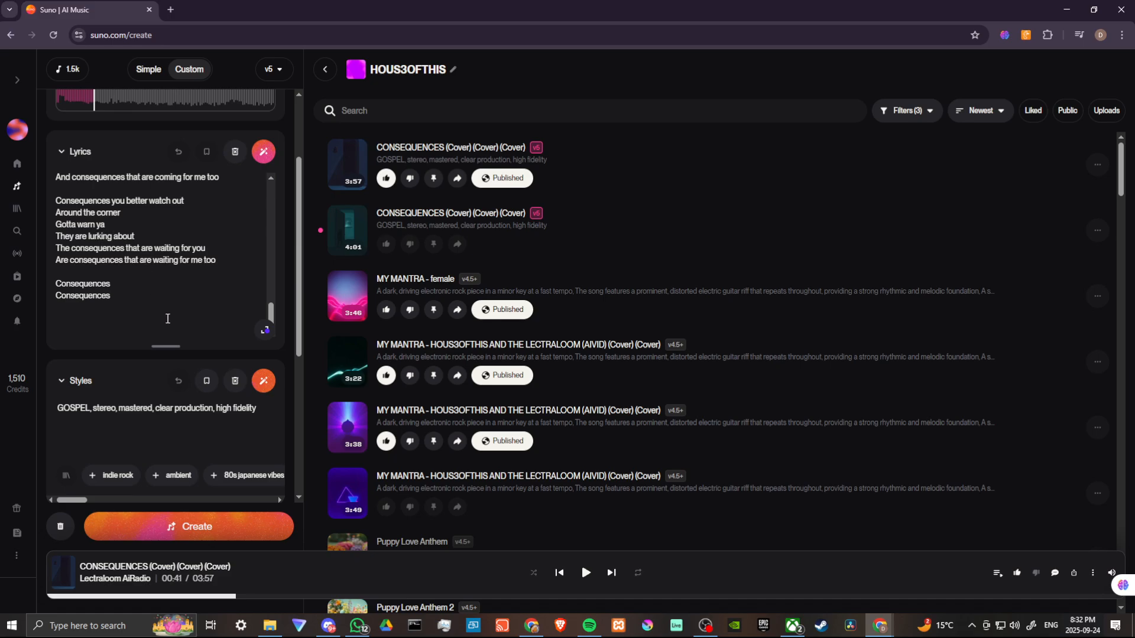
{"action": "scroll", "coordinate": [148, 296], "scroll_direction": "down", "scroll_amount": 5}
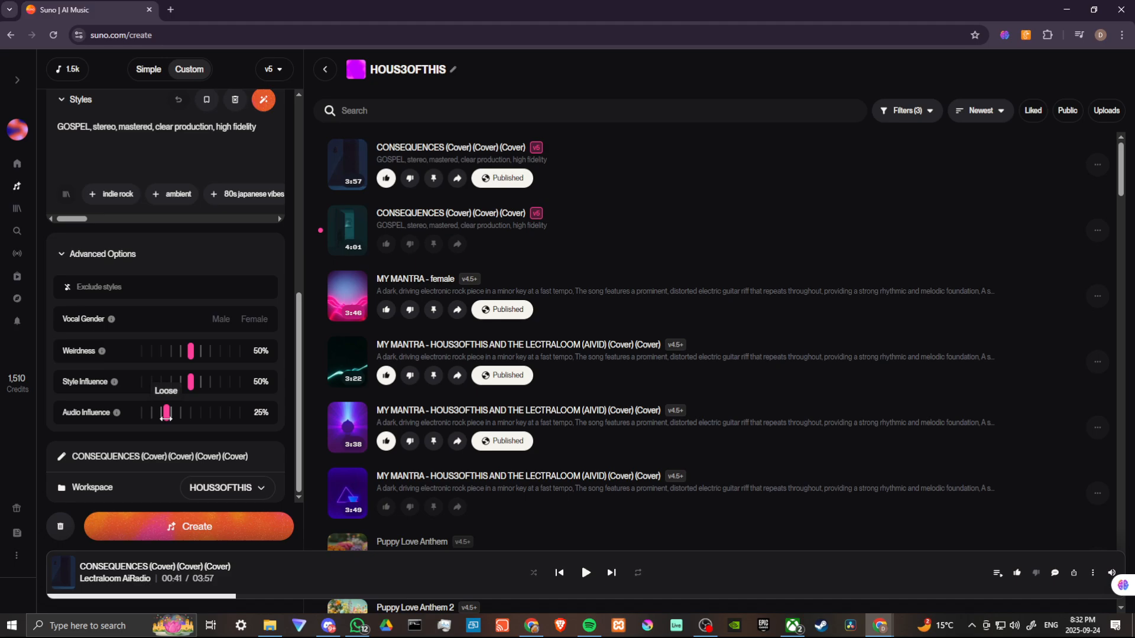
{"action": "left_click_drag", "start_coordinate": [166, 417], "coordinate": [255, 423]}
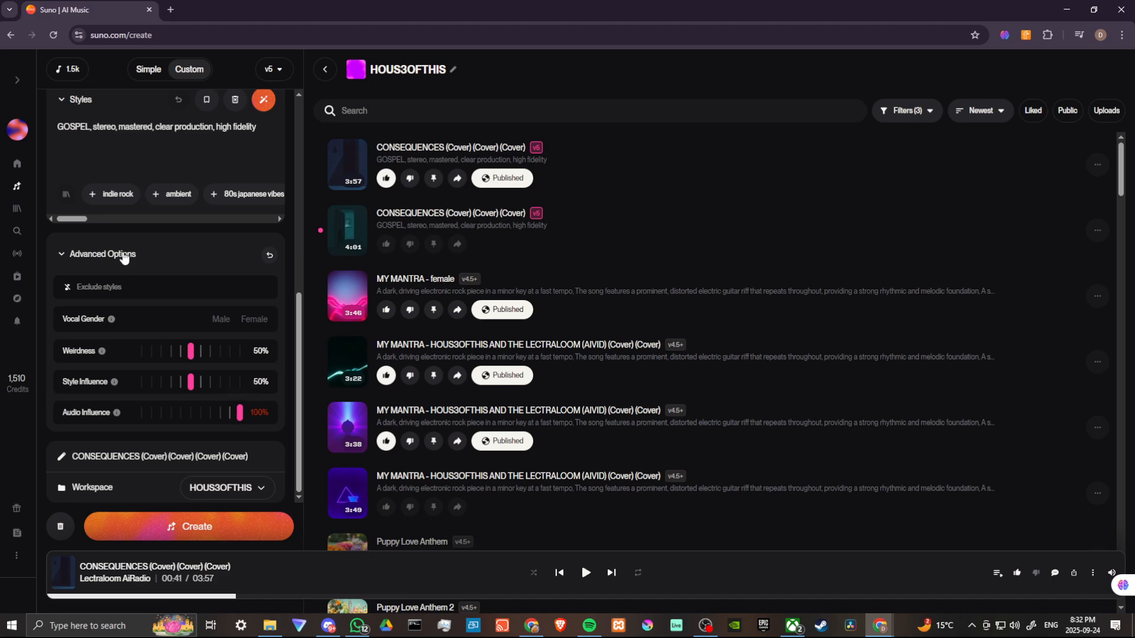
{"action": "mouse_move", "coordinate": [238, 415]}
{"action": "scroll", "coordinate": [134, 258], "scroll_direction": "up", "scroll_amount": 2}
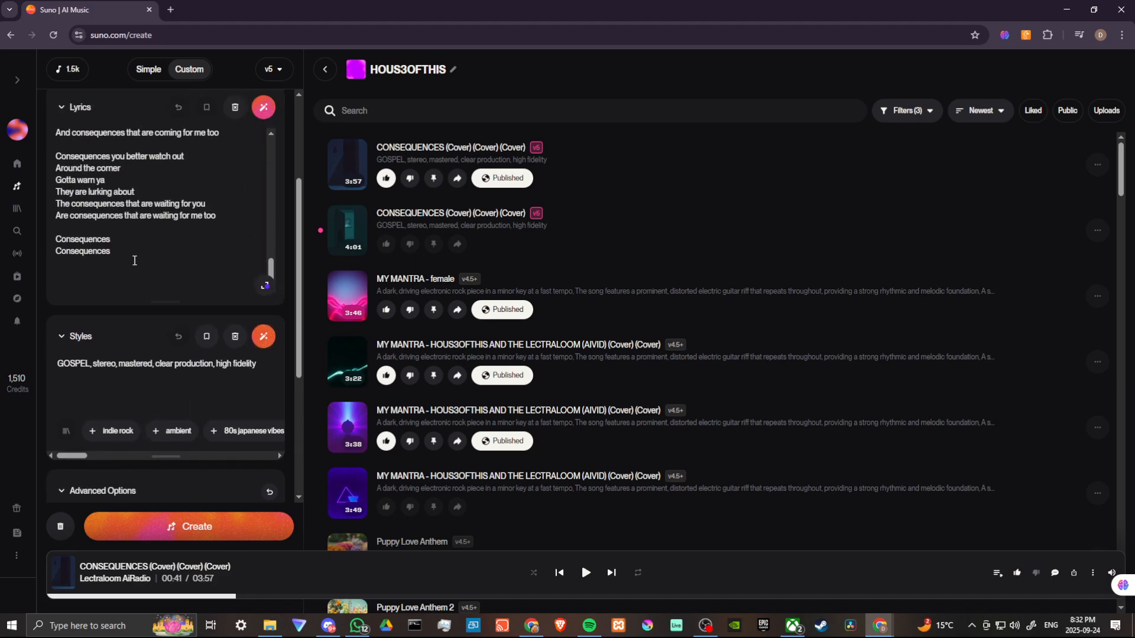
{"action": "scroll", "coordinate": [186, 327], "scroll_direction": "down", "scroll_amount": 2}
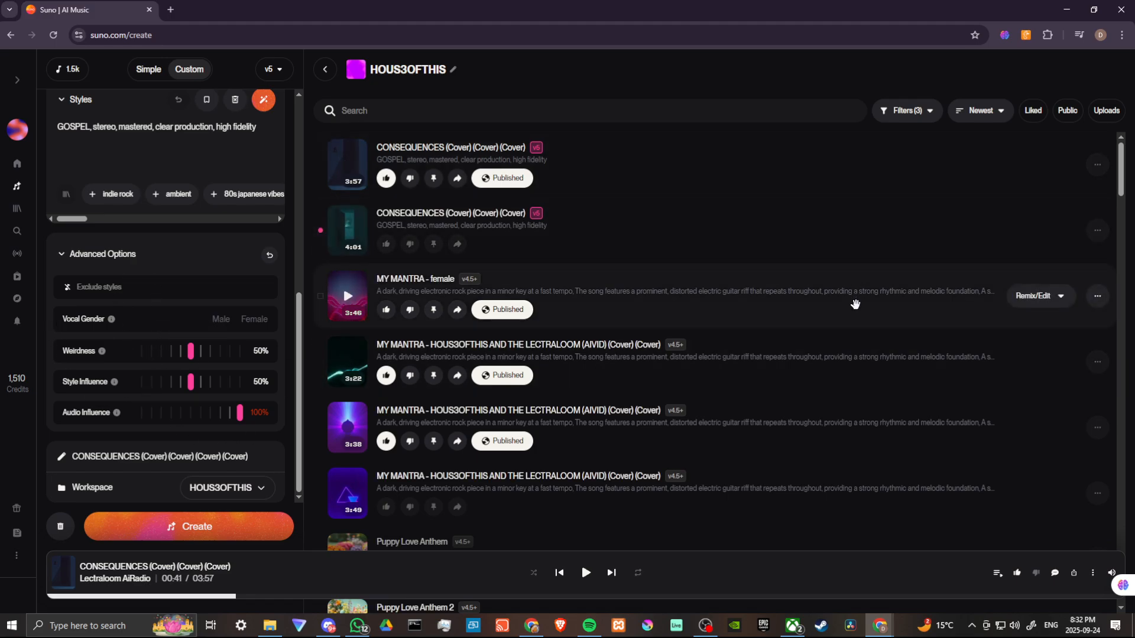
Open the newest published "CONSEQUENCES (Cover) (Cover) (Cover)" for section replacement and select the span from 00:20.84 to 00:41.40.
{"action": "left_click", "coordinate": [1061, 167]}
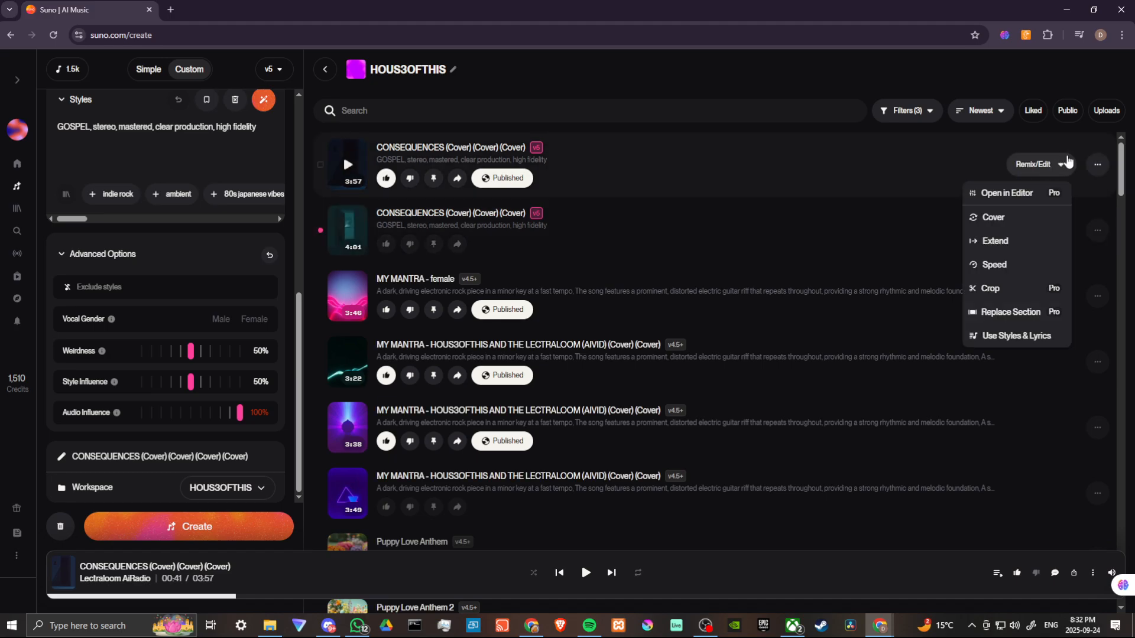
{"action": "left_click", "coordinate": [1063, 165]}
{"action": "left_click", "coordinate": [1049, 164]}
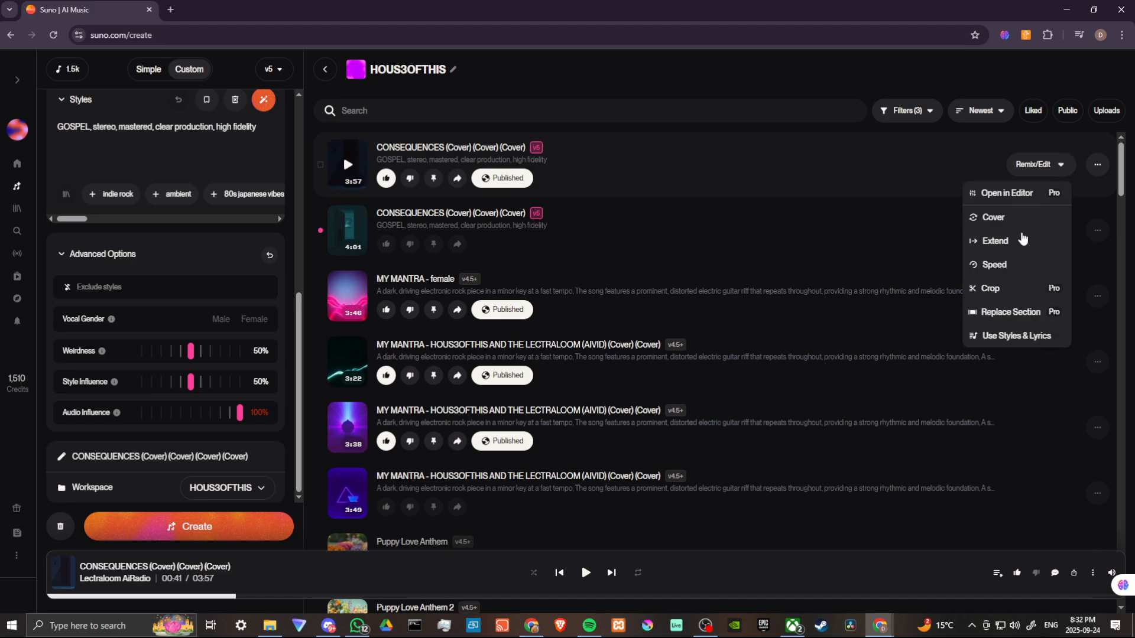
{"action": "left_click", "coordinate": [1008, 318]}
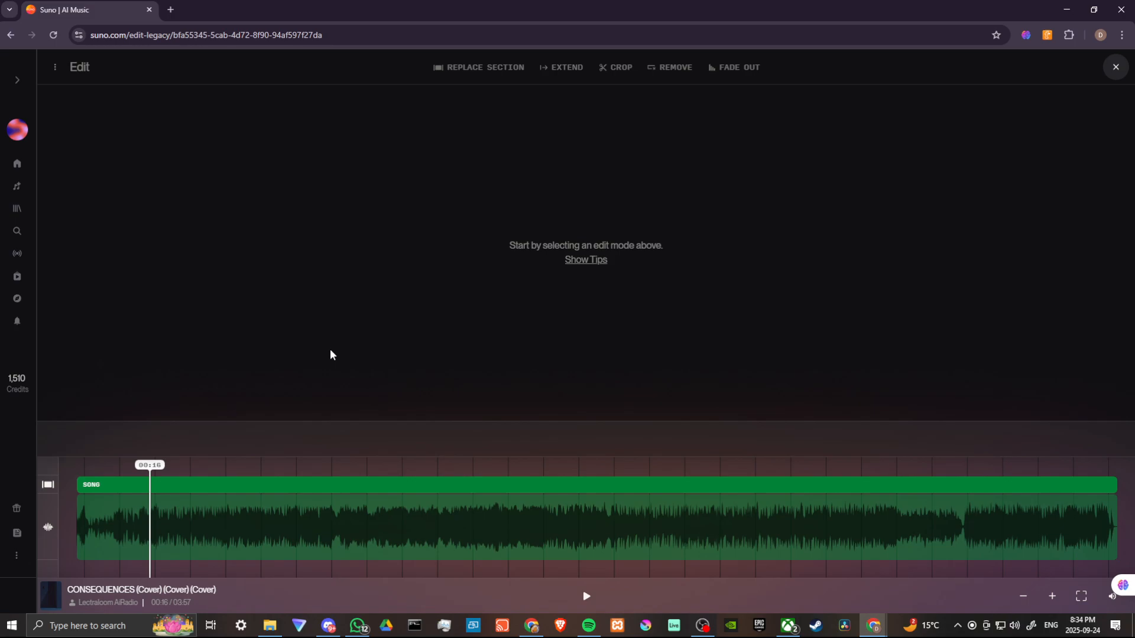
{"action": "left_click", "coordinate": [474, 70]}
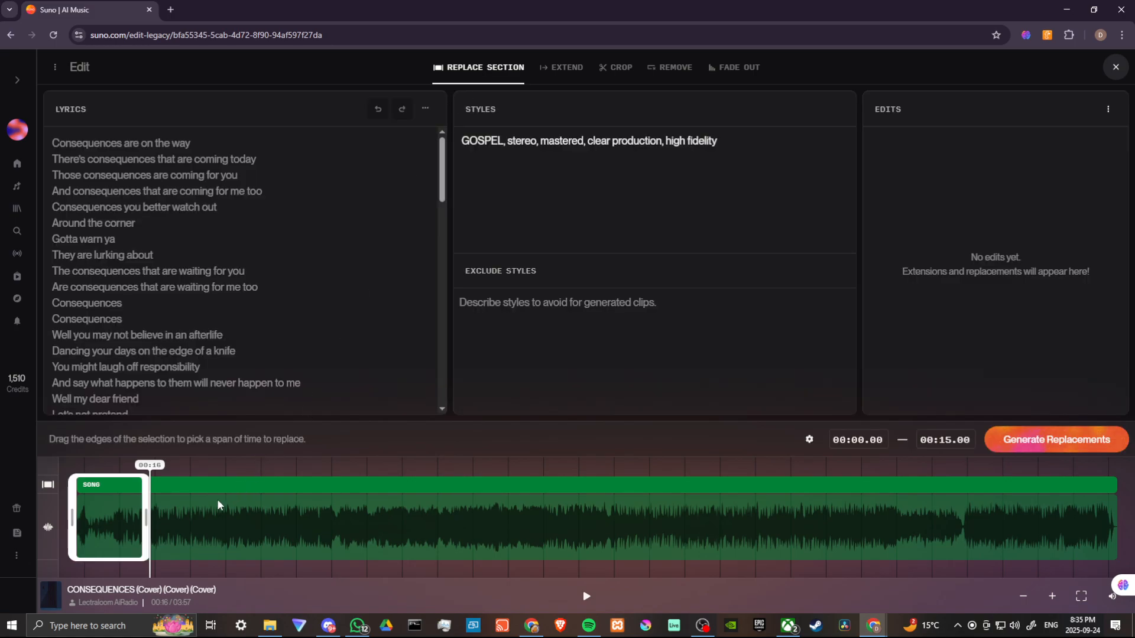
{"action": "left_click_drag", "start_coordinate": [168, 520], "coordinate": [262, 521]}
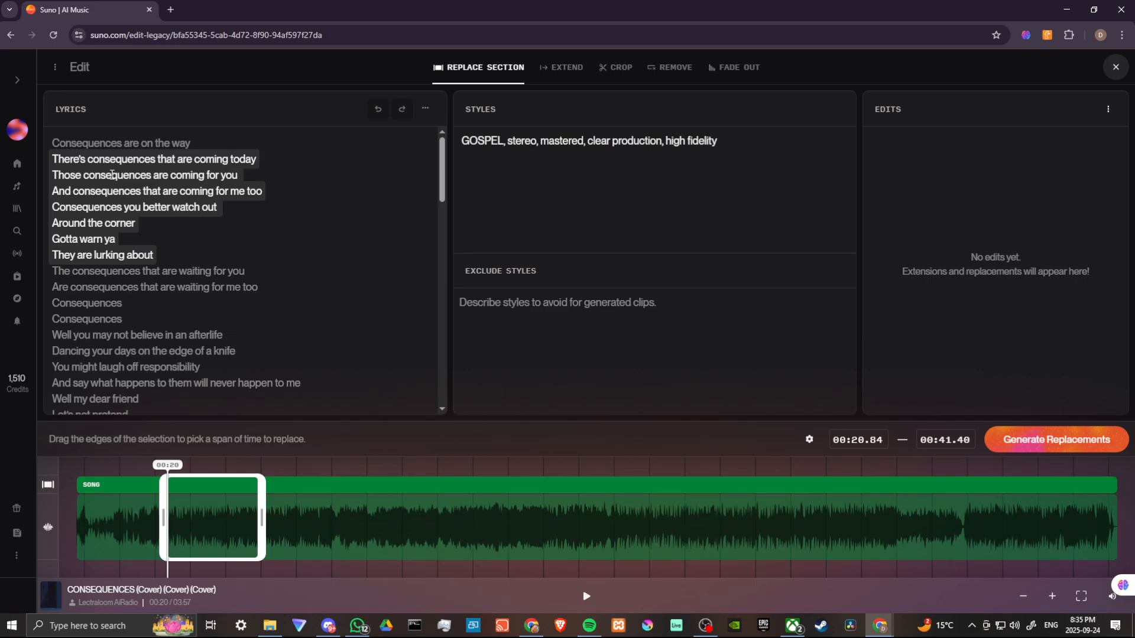
Replace the word "you" with "US" in the lyric line "Those consequences are coming for you".
{"action": "left_click", "coordinate": [243, 175]}
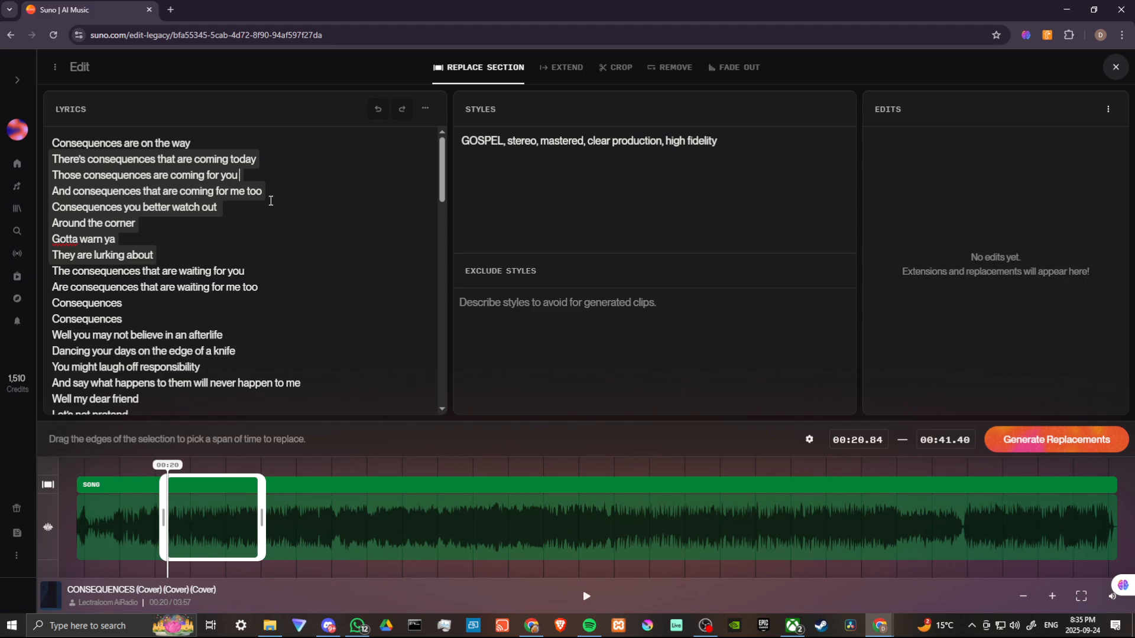
{"action": "key", "text": "ctrl+shift+Left"}
{"action": "key", "text": "BackSpace"}
{"action": "type", "text": "US"}
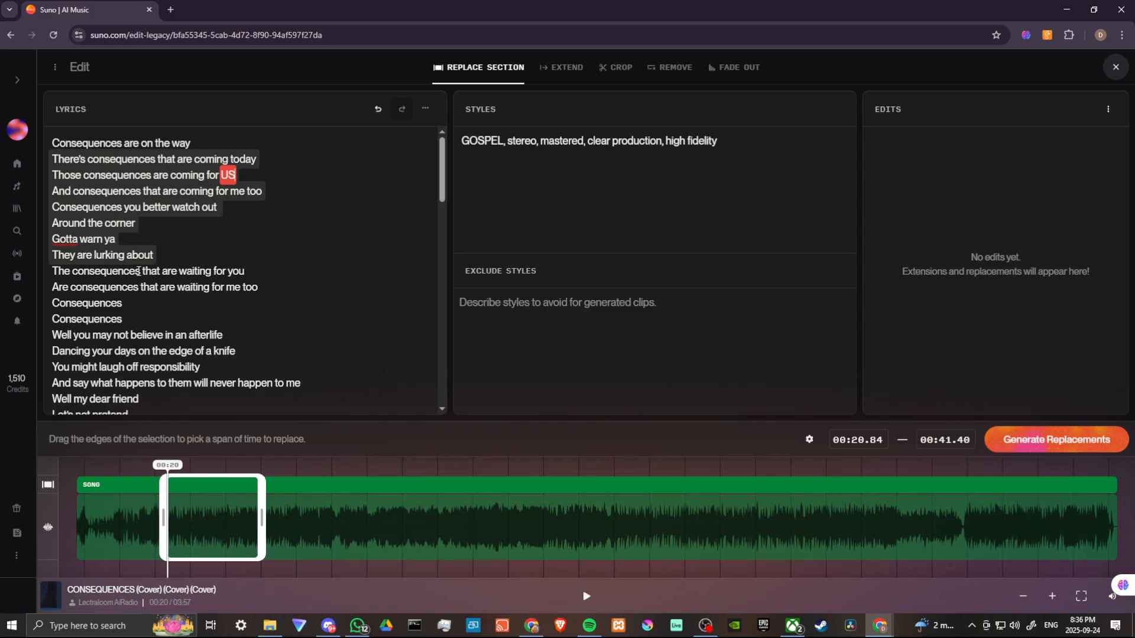
Narrow the replacement span to 00:24.22–00:33.15, covering the edited "US" line and the line after it.
{"action": "mouse_move", "coordinate": [164, 514]}
{"action": "left_mouse_down"}
{"action": "mouse_move", "coordinate": [185, 516]}
{"action": "mouse_move", "coordinate": [155, 519]}
{"action": "left_mouse_up"}
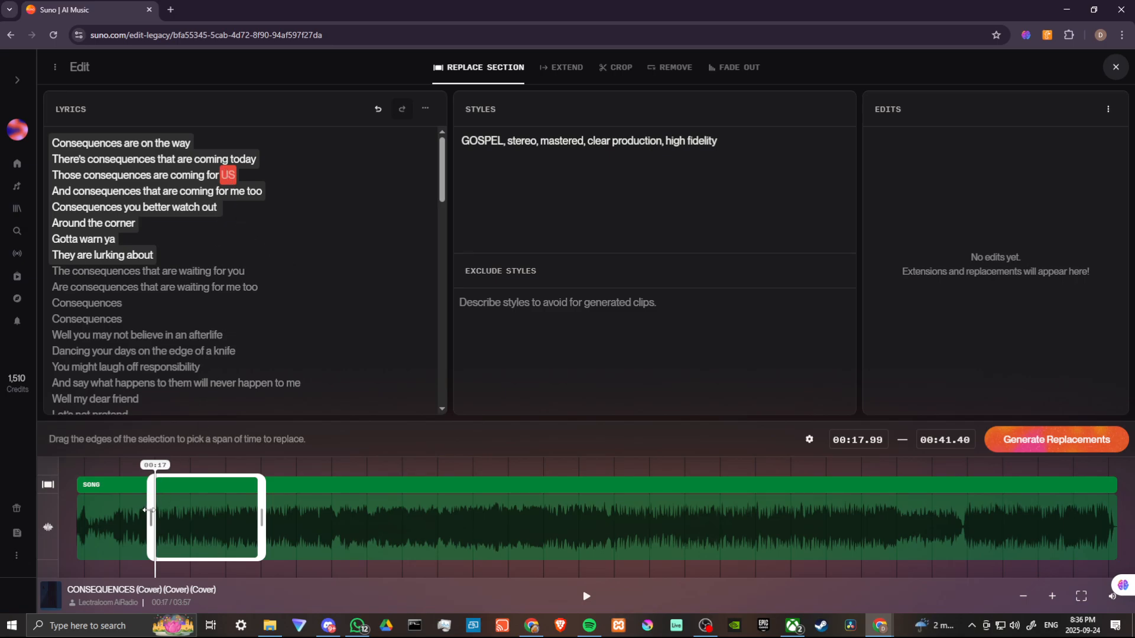
{"action": "left_click_drag", "start_coordinate": [148, 510], "coordinate": [225, 526]}
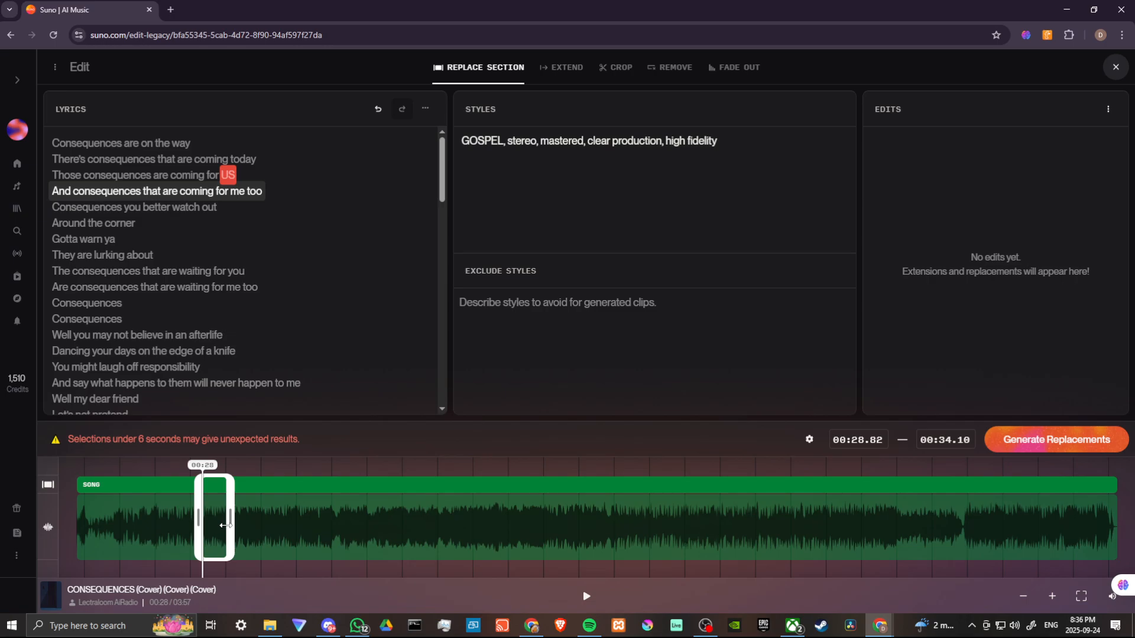
{"action": "left_click_drag", "start_coordinate": [226, 525], "coordinate": [229, 524]}
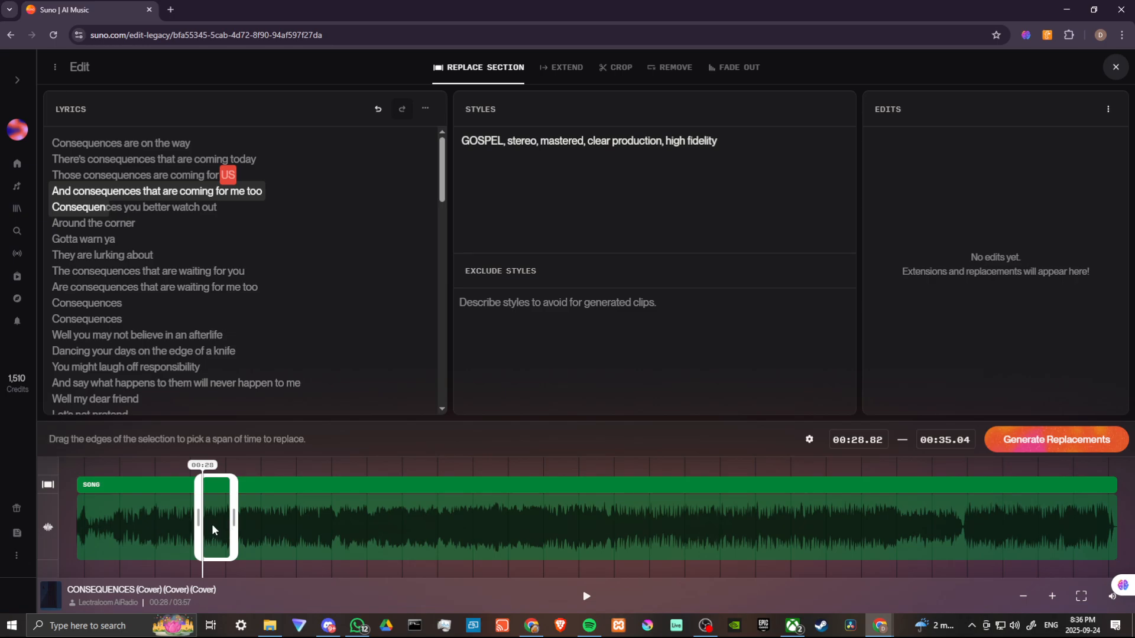
{"action": "mouse_move", "coordinate": [214, 530]}
{"action": "left_mouse_down"}
{"action": "mouse_move", "coordinate": [173, 521]}
{"action": "mouse_move", "coordinate": [226, 523]}
{"action": "left_mouse_up"}
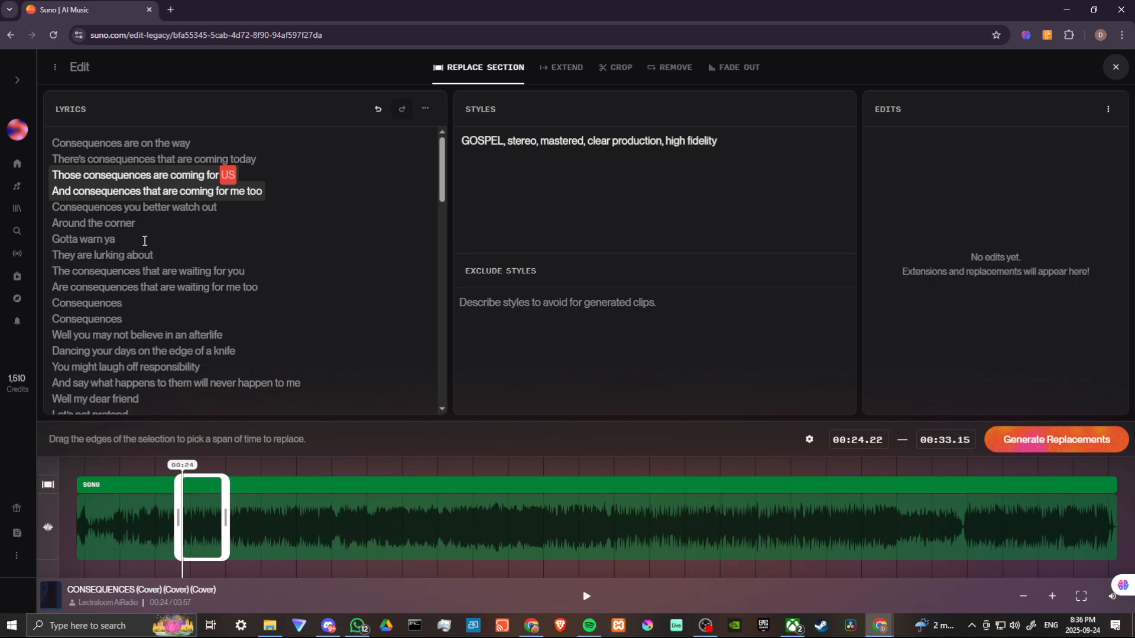